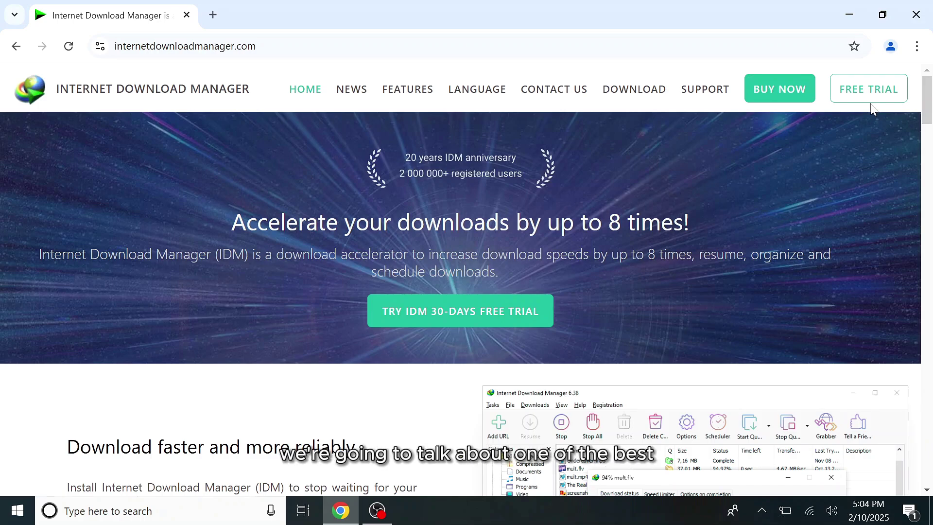
# View the IDM license prices, then return to the IDM home page
pyautogui.moveTo(926, 99)
pyautogui.mouseDown()
pyautogui.moveTo(930, 430)
pyautogui.moveTo(914, 92)
pyautogui.mouseUp()
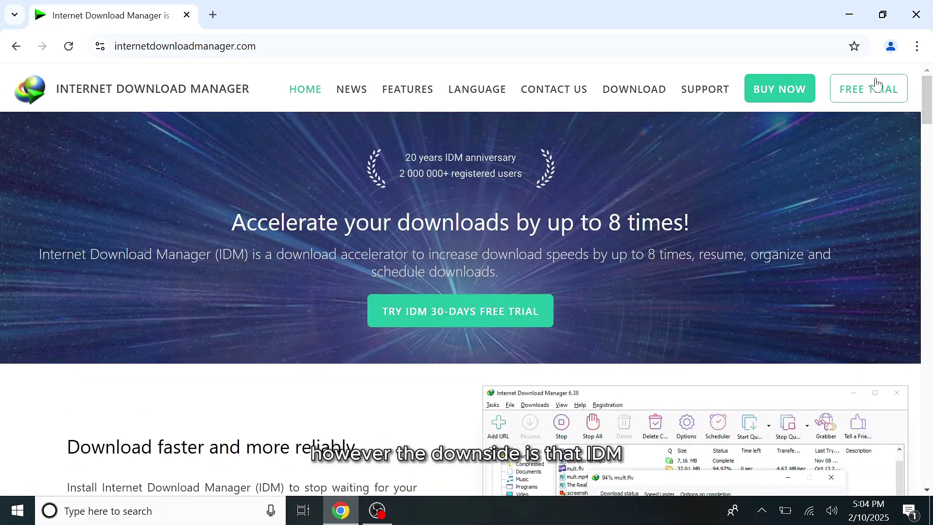
pyautogui.click(778, 91)
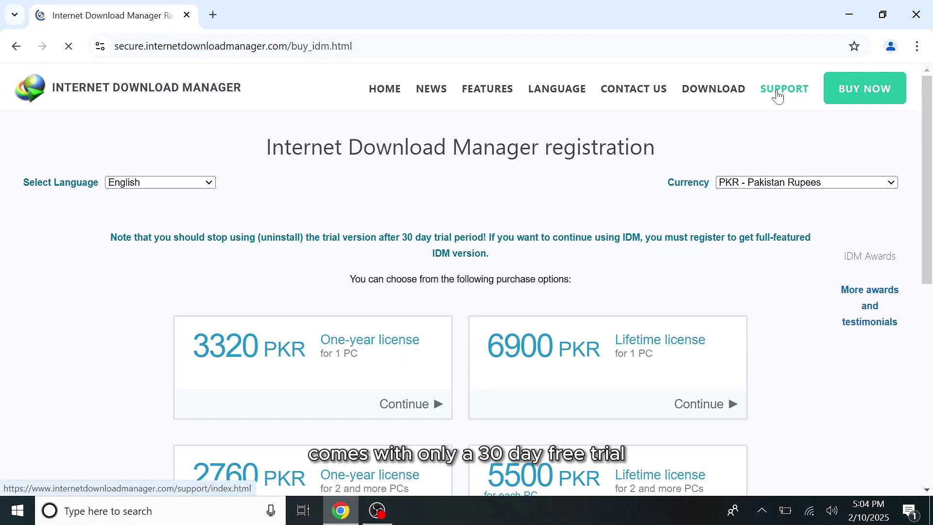
pyautogui.moveTo(930, 101); pyautogui.dragTo(931, 180)
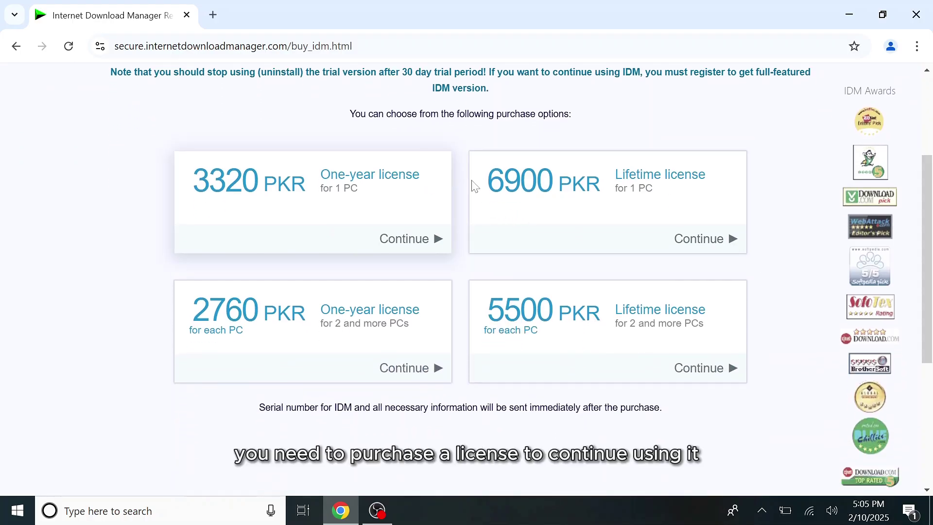
pyautogui.scroll(3, 910, 218)
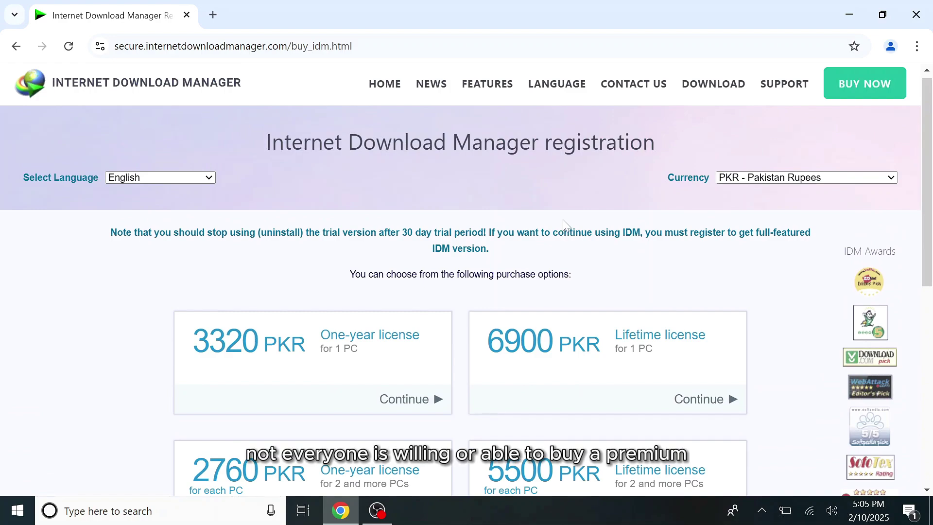
pyautogui.click(384, 85)
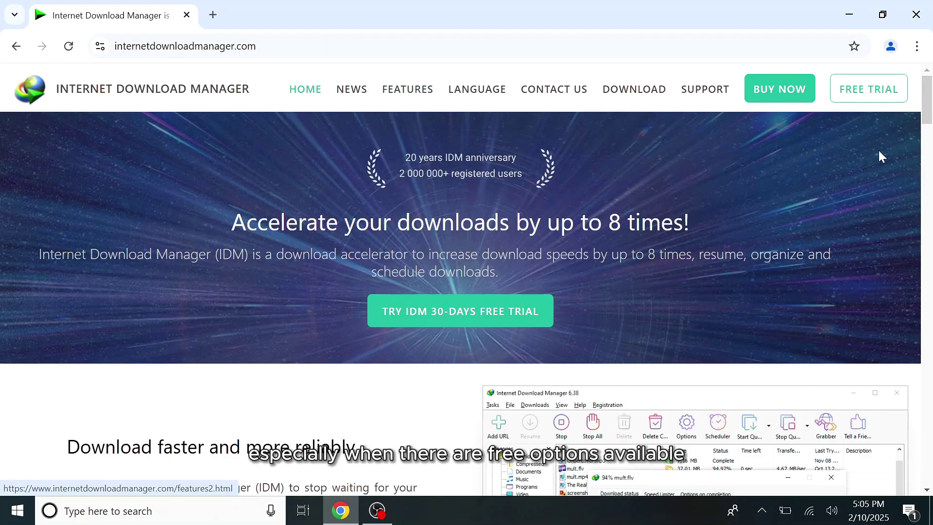
pyautogui.scroll(-3, 801, 184)
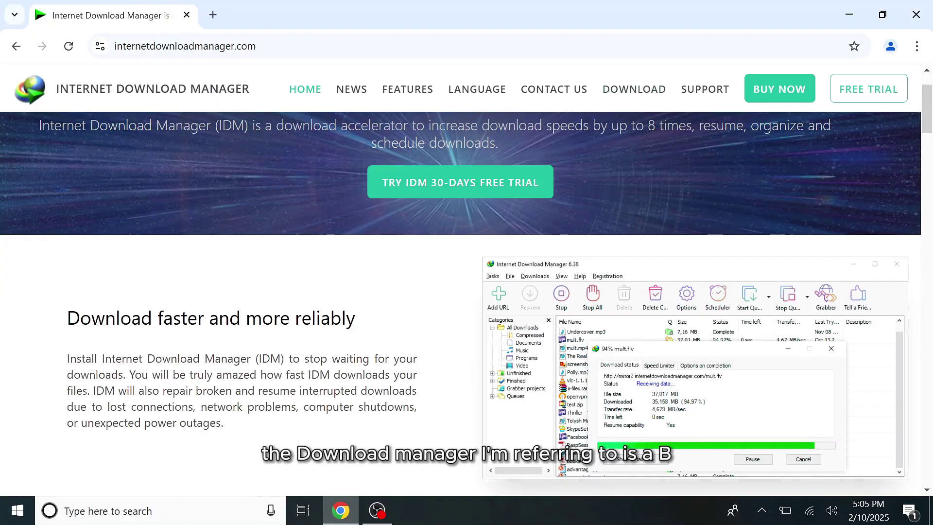
# Load abdownloadmanager.com and scroll through the AB Download Manager homepage
pyautogui.click(573, 45)
pyautogui.write('abdownloadmanager.')
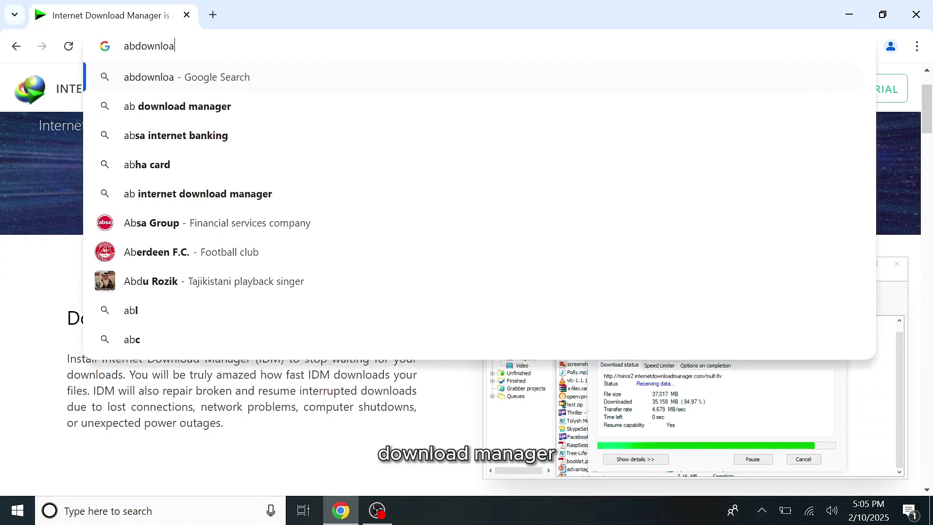
pyautogui.write('com')
pyautogui.press('Return')
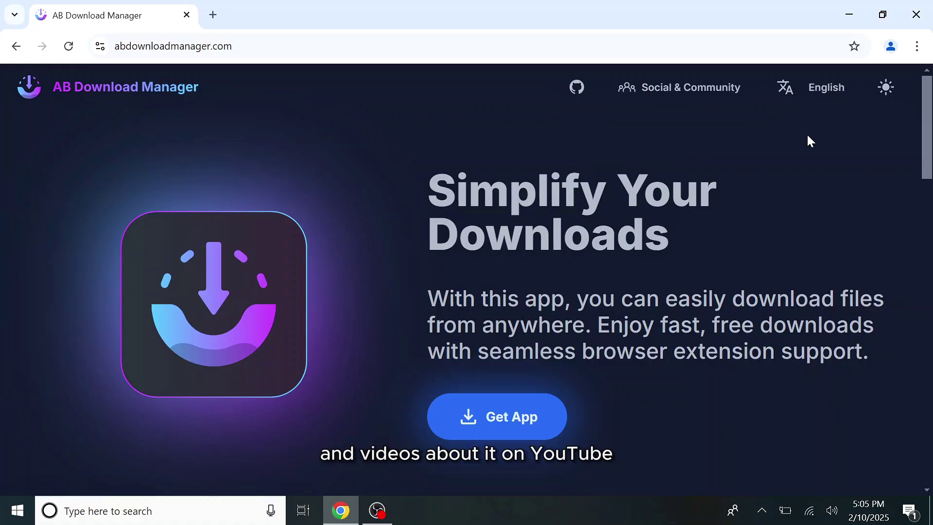
pyautogui.moveTo(928, 108); pyautogui.dragTo(929, 325)
pyautogui.scroll(-3, 751, 101)
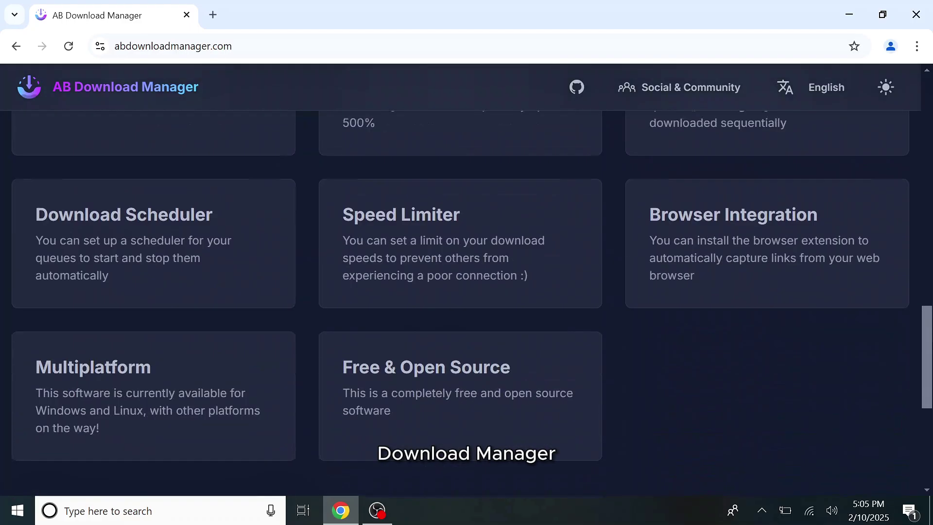
pyautogui.scroll(-6, 751, 101)
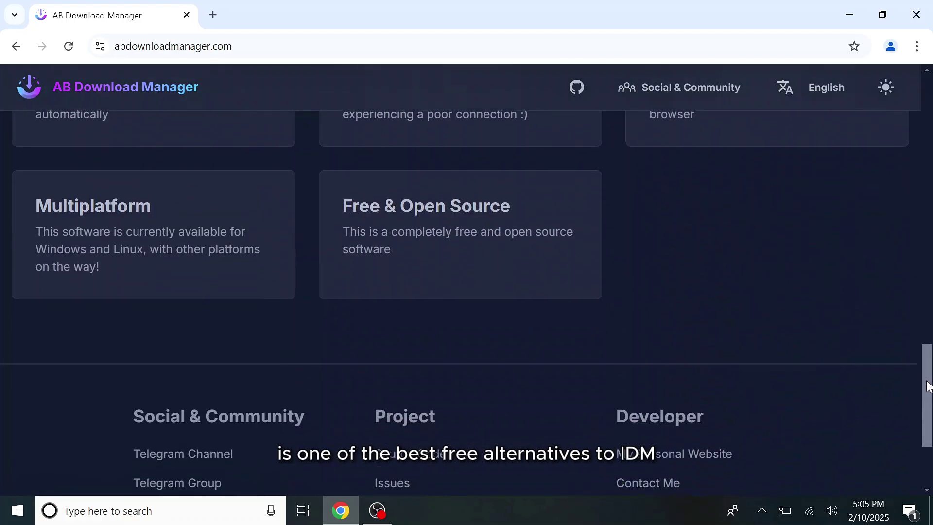
pyautogui.moveTo(923, 448); pyautogui.dragTo(914, 112)
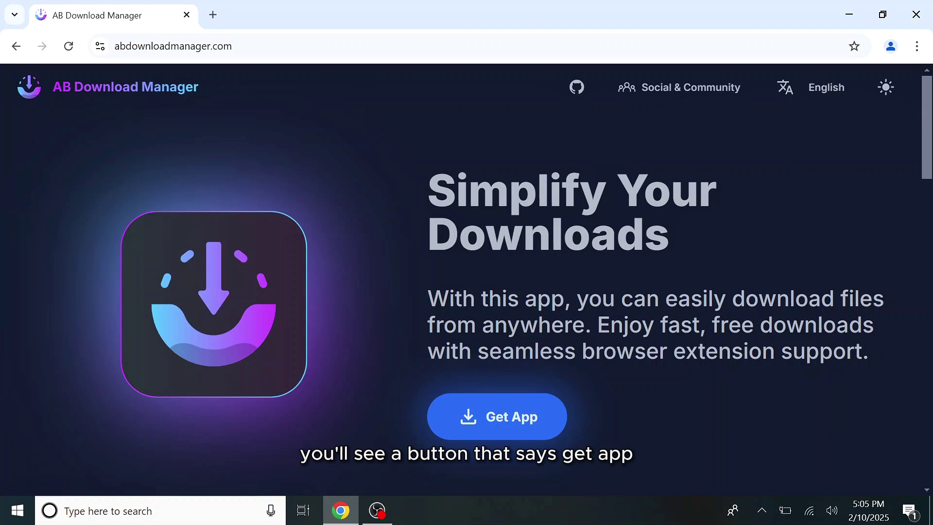
# Download ABDownloadManager_1.5.2_windows_x64.exe via Get App's Direct Download (exe) and confirm it's Done
pyautogui.click(497, 418)
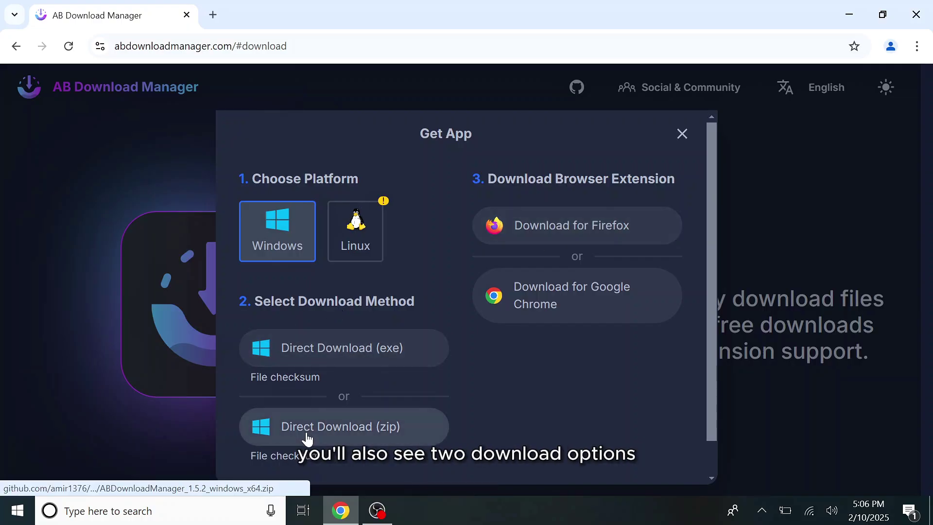
pyautogui.click(345, 349)
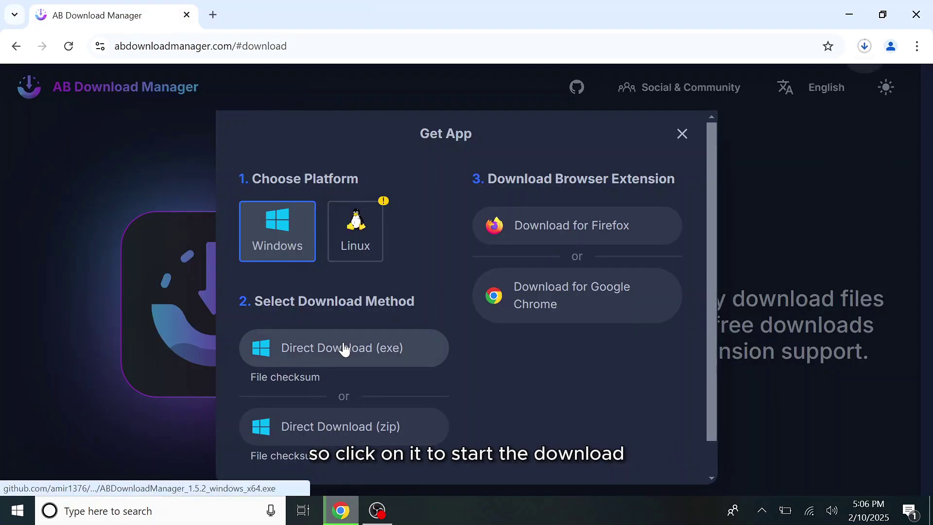
pyautogui.click(678, 132)
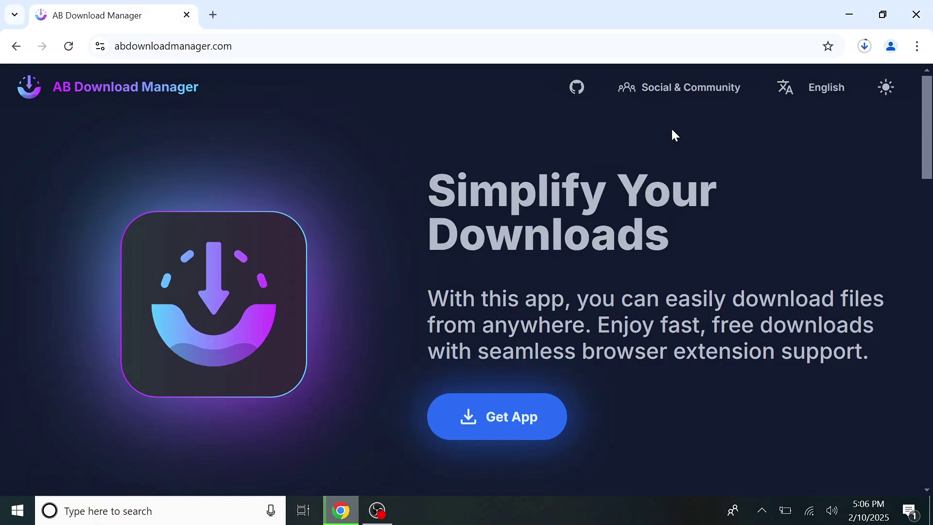
pyautogui.click(865, 47)
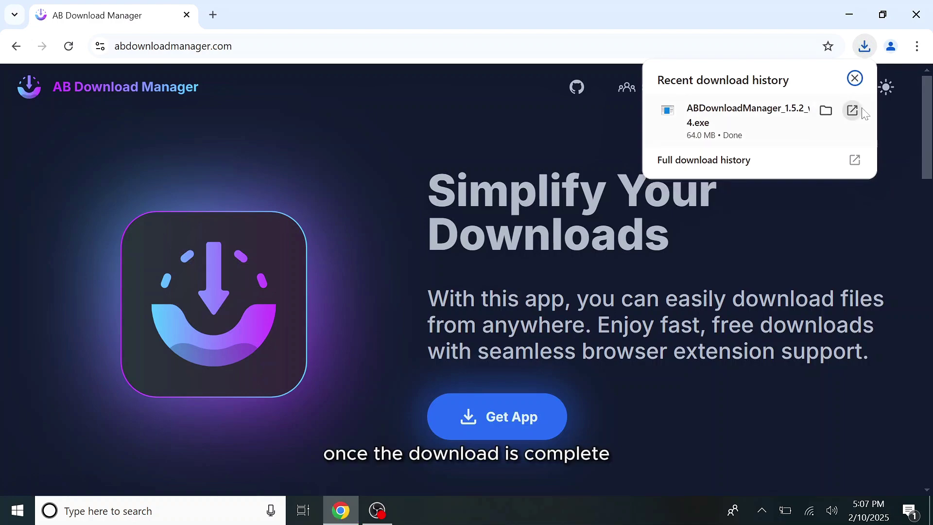
# Run the installer, accept the license, install, and finish with Run AB Download Manager checked
pyautogui.click(858, 110)
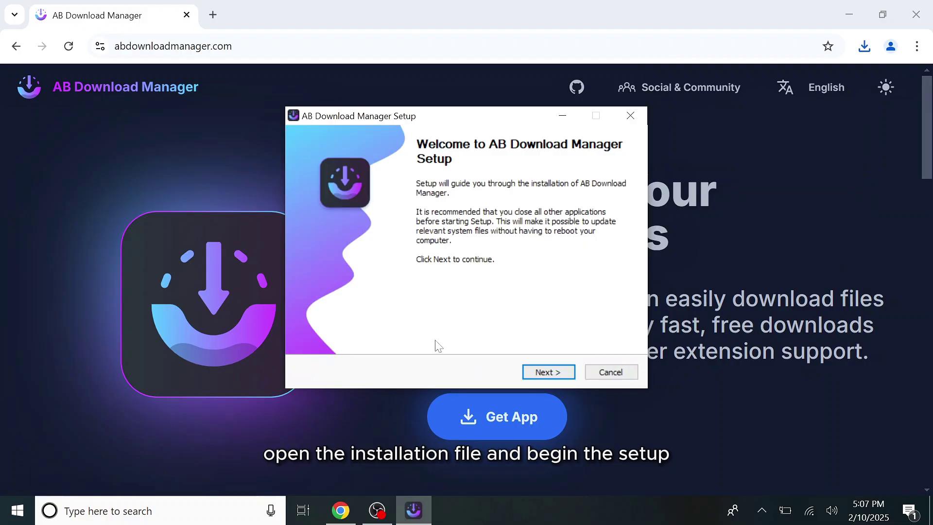
pyautogui.click(544, 372)
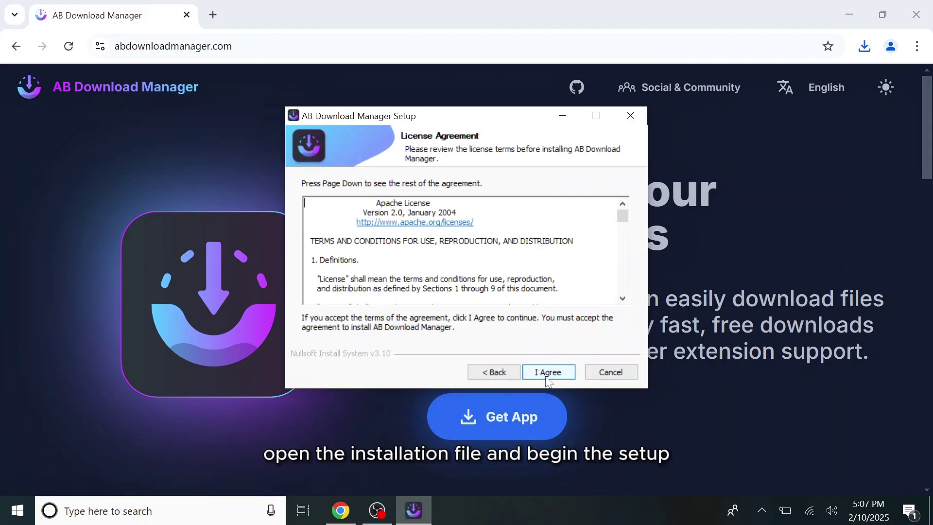
pyautogui.click(547, 374)
pyautogui.click(548, 377)
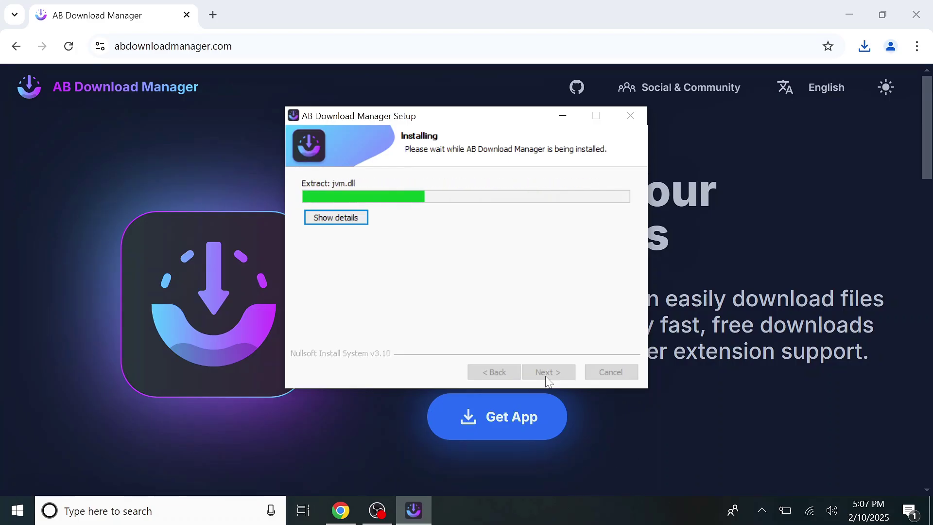
pyautogui.click(548, 373)
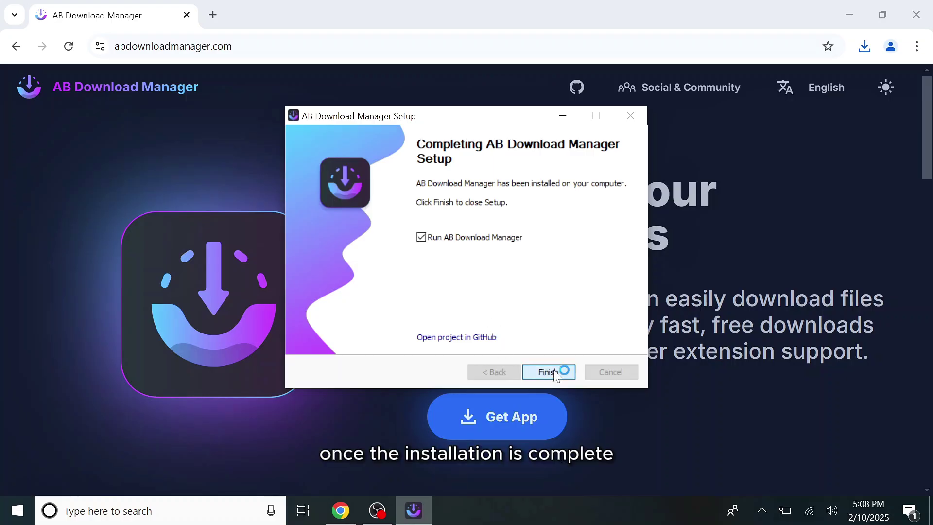
pyautogui.click(557, 373)
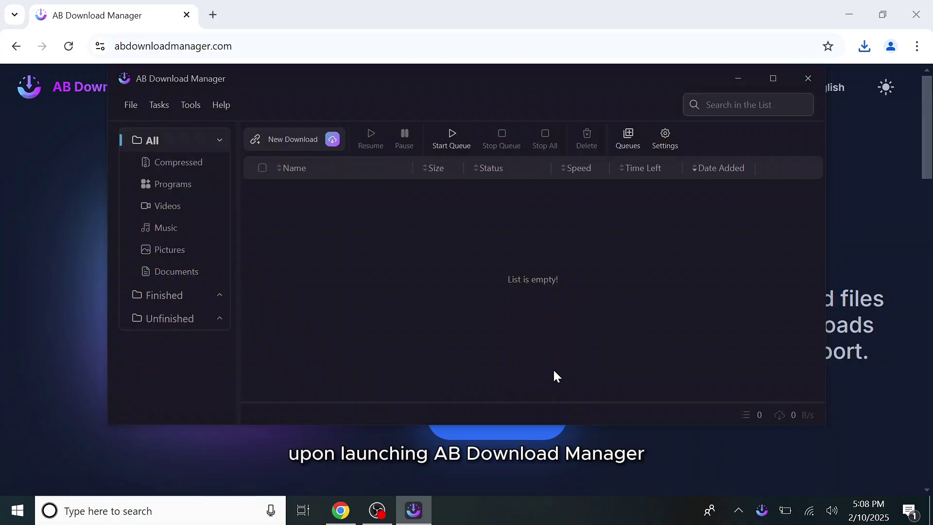
# Start a new download, pick (E:) New Volume as folder, then cancel the picker and Add Download
pyautogui.moveTo(456, 81); pyautogui.dragTo(466, 122)
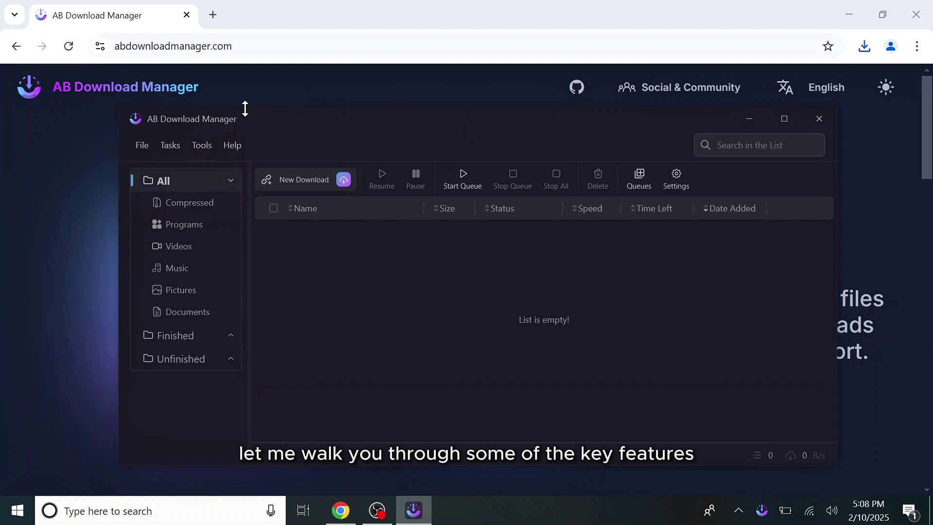
pyautogui.click(142, 148)
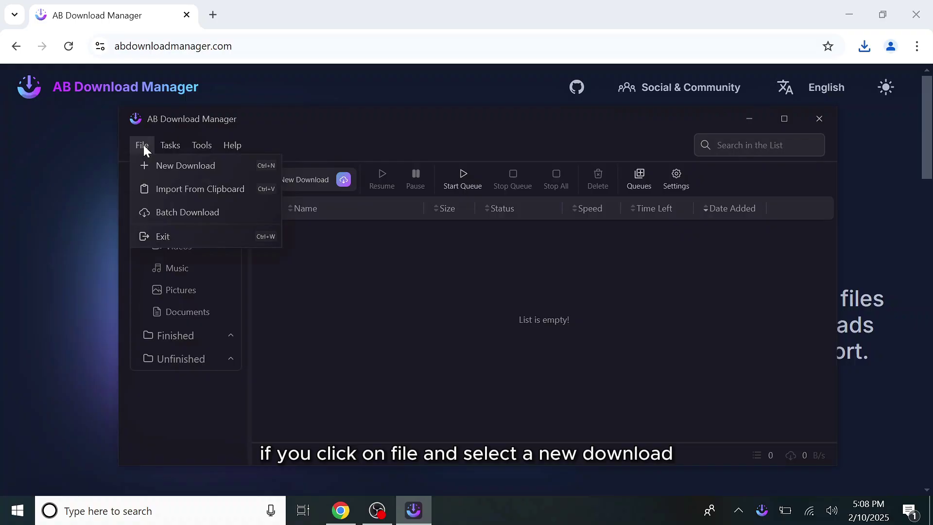
pyautogui.click(198, 167)
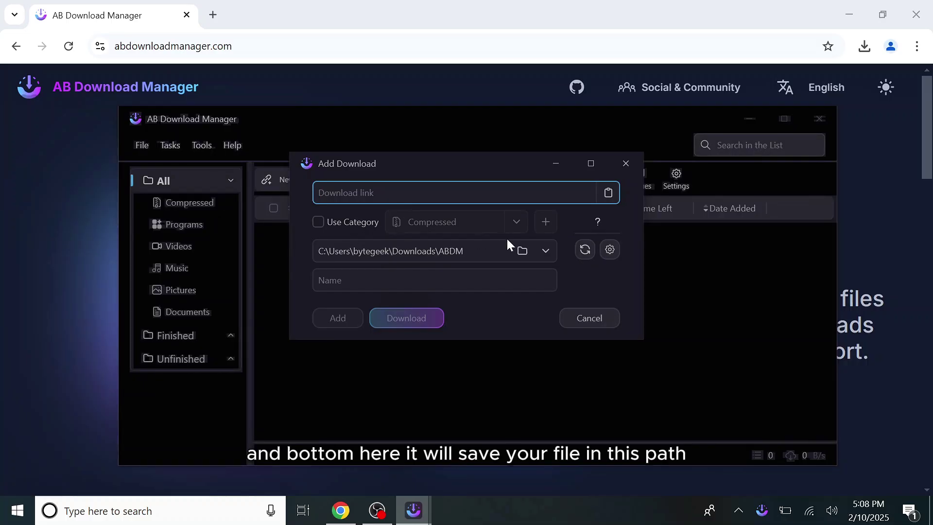
pyautogui.click(518, 251)
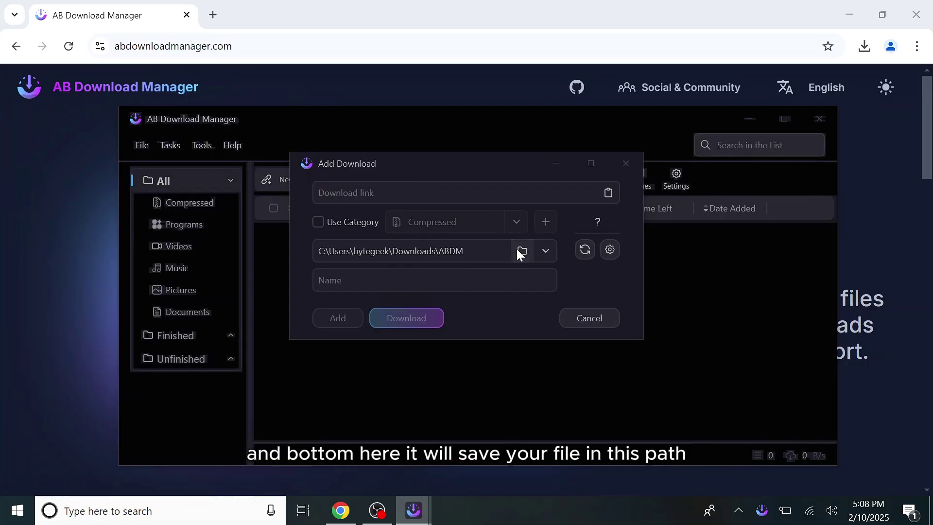
pyautogui.moveTo(401, 251); pyautogui.dragTo(398, 317)
pyautogui.click(364, 309)
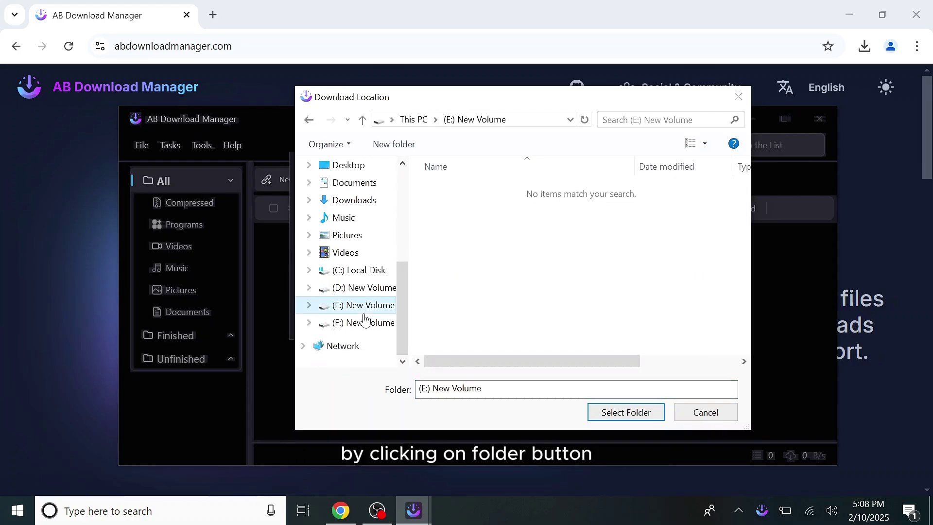
pyautogui.click(703, 416)
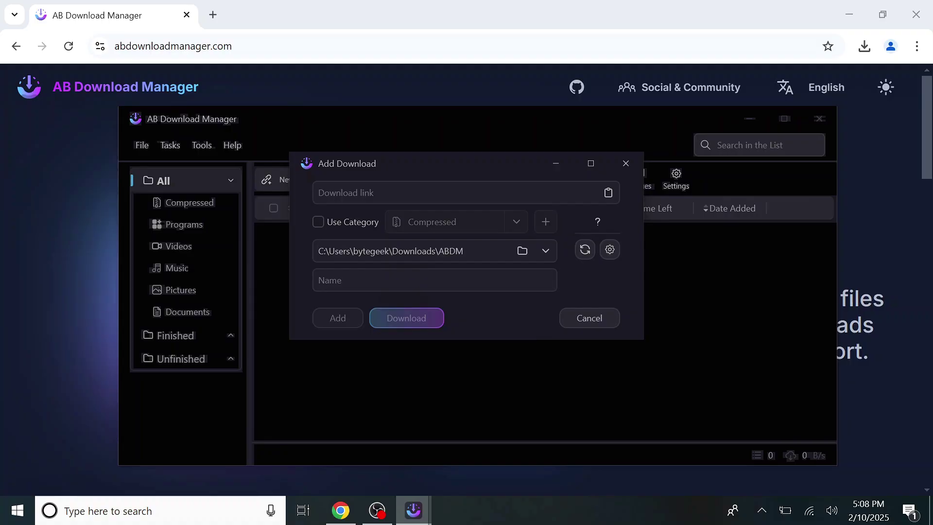
pyautogui.click(585, 319)
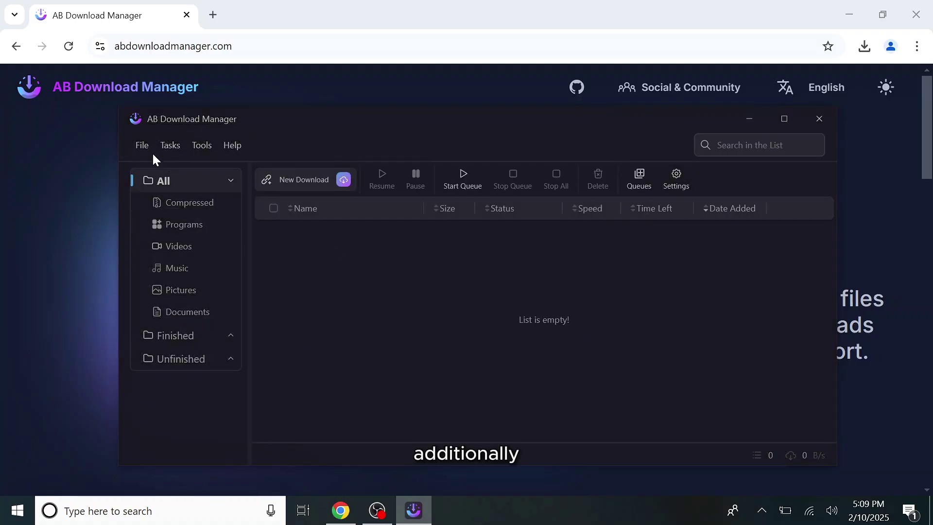
# Browse the File, Tasks and Tools menus of AB Download Manager
pyautogui.click(142, 146)
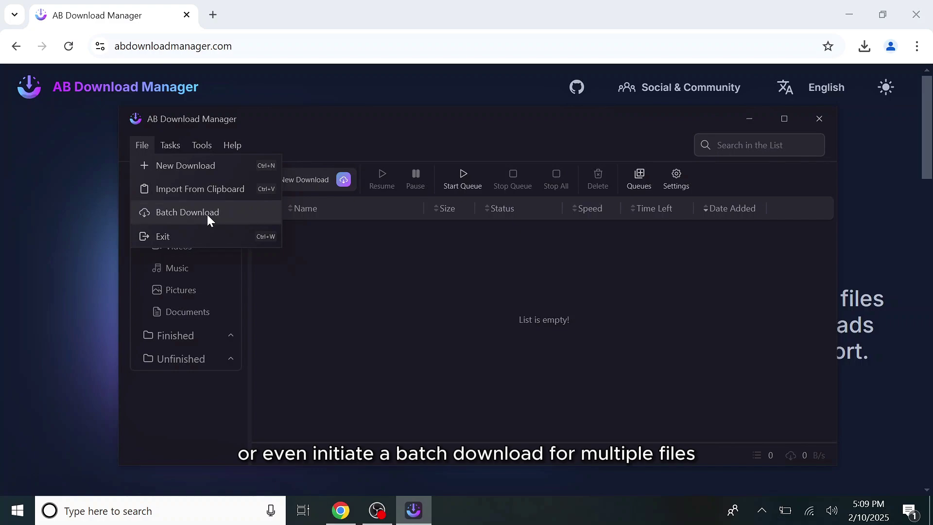
pyautogui.click(167, 146)
pyautogui.moveTo(188, 165)
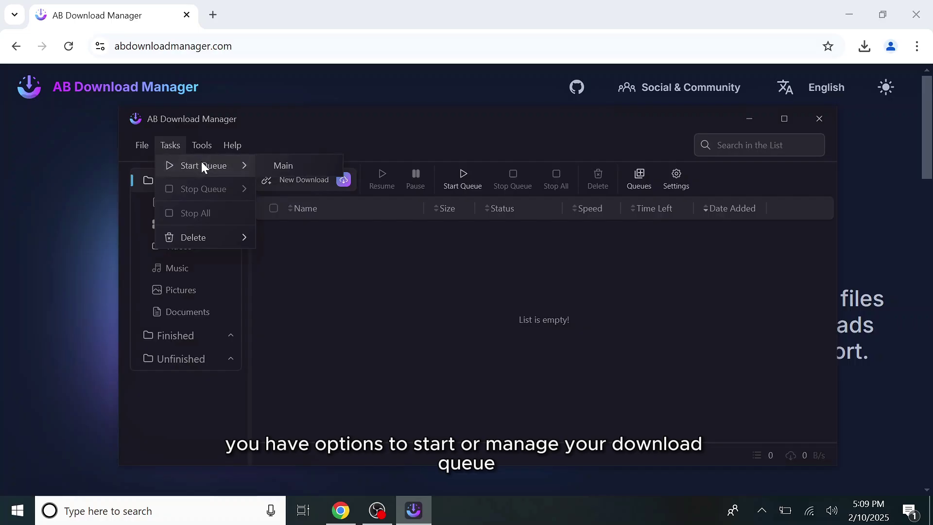
pyautogui.moveTo(200, 236)
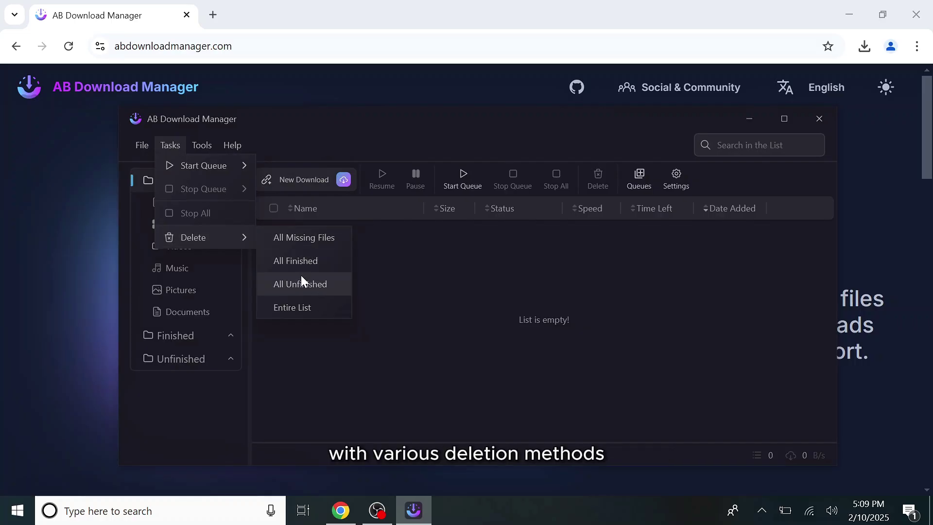
pyautogui.click(200, 144)
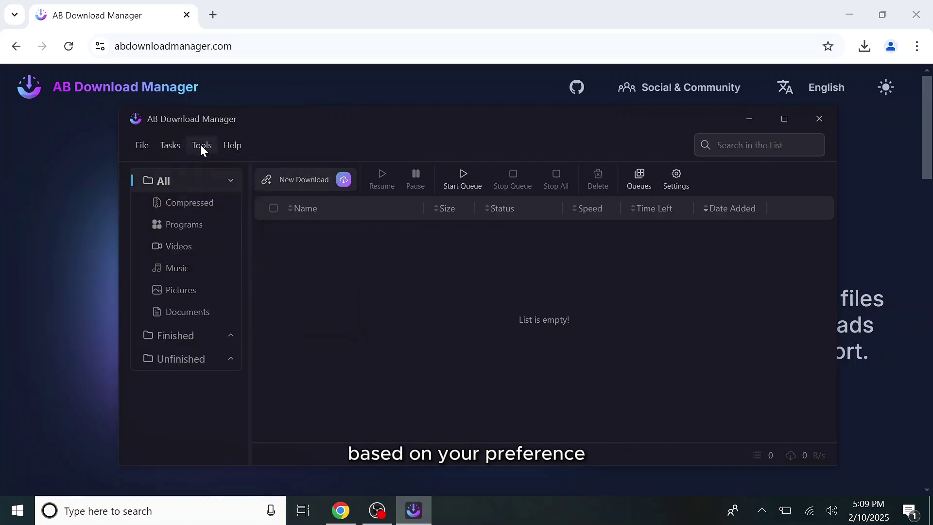
pyautogui.click(200, 144)
pyautogui.moveTo(226, 158)
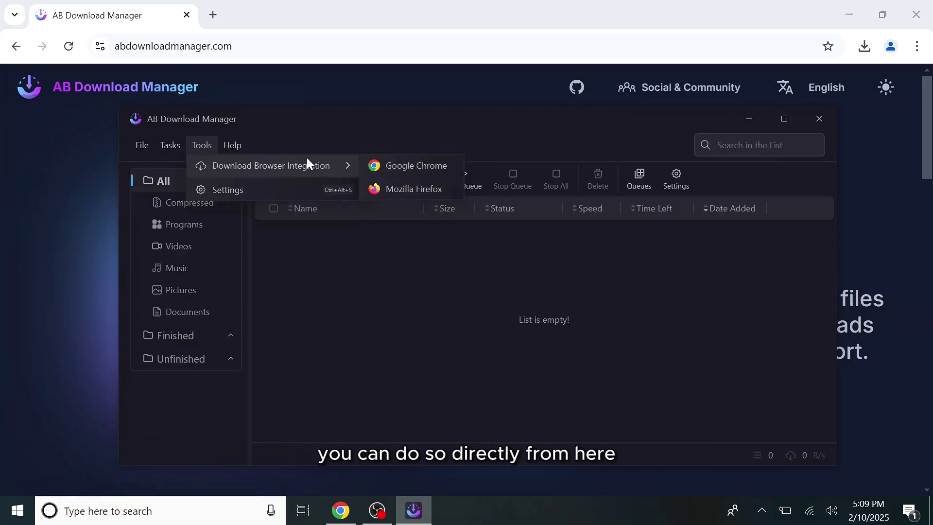
# Run Help > Check for Update to confirm the latest version is installed
pyautogui.click(230, 143)
pyautogui.click(230, 143)
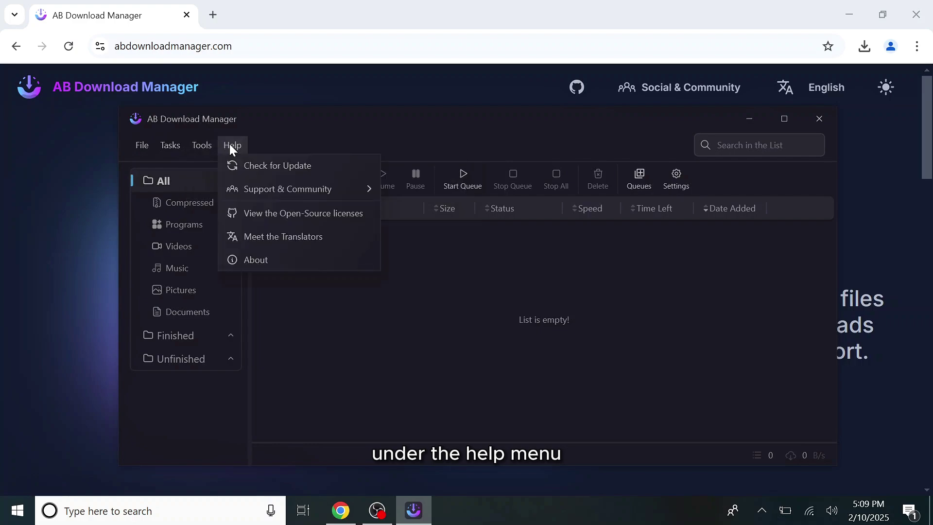
pyautogui.click(279, 167)
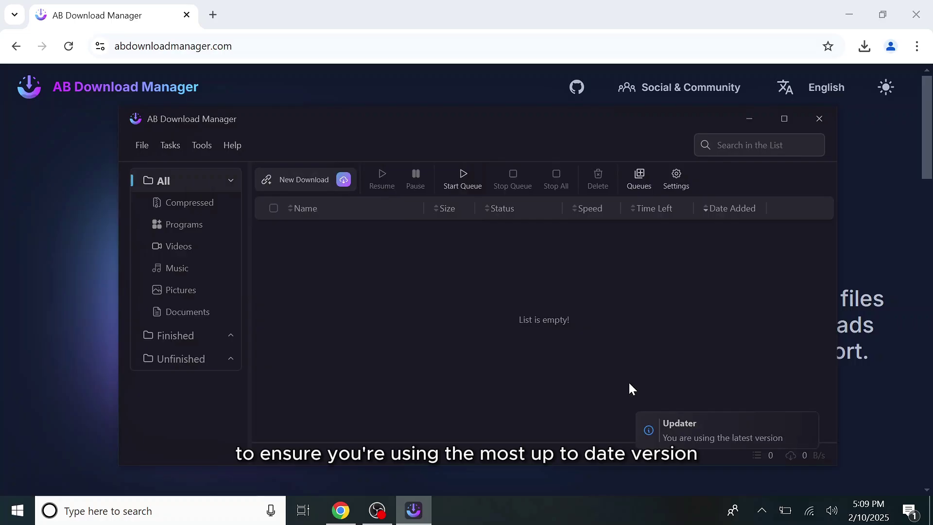
# Open Tools > Settings and try Light and System themes before settling on Dark
pyautogui.click(201, 147)
pyautogui.click(227, 188)
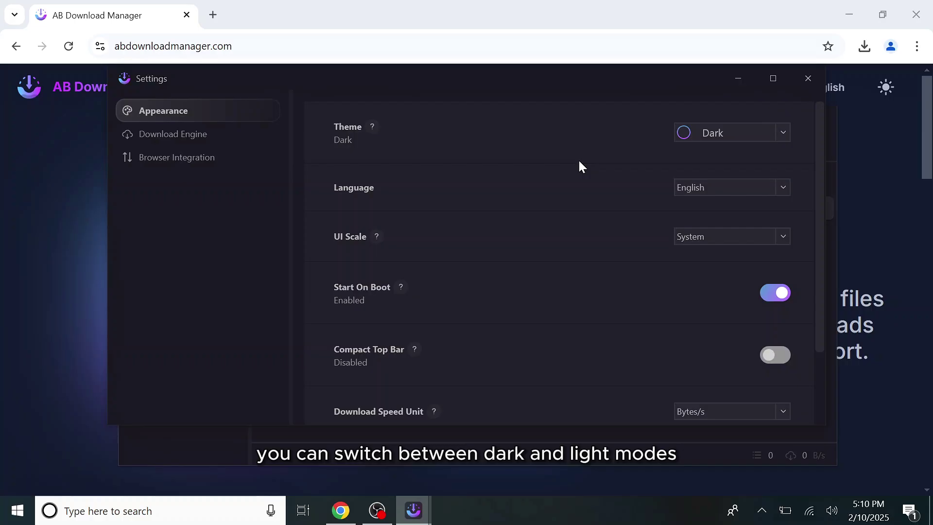
pyautogui.click(729, 129)
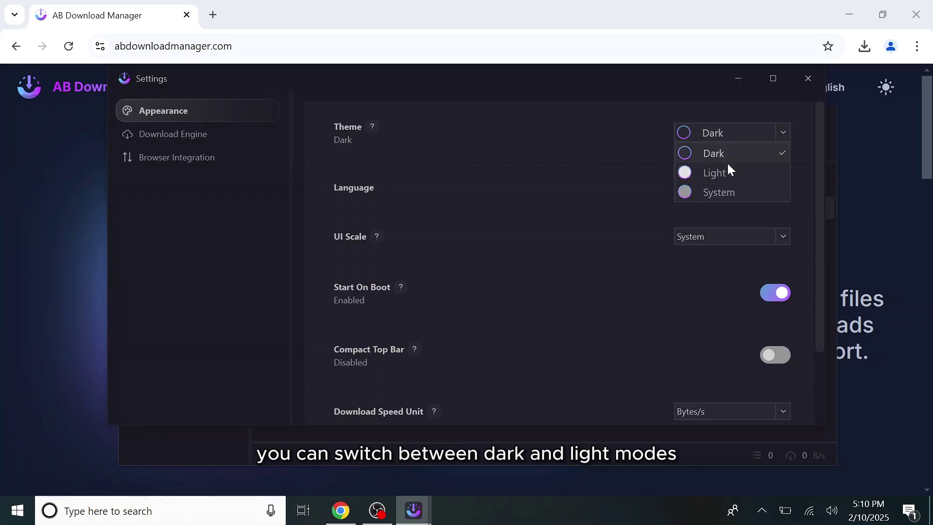
pyautogui.click(728, 173)
pyautogui.click(732, 140)
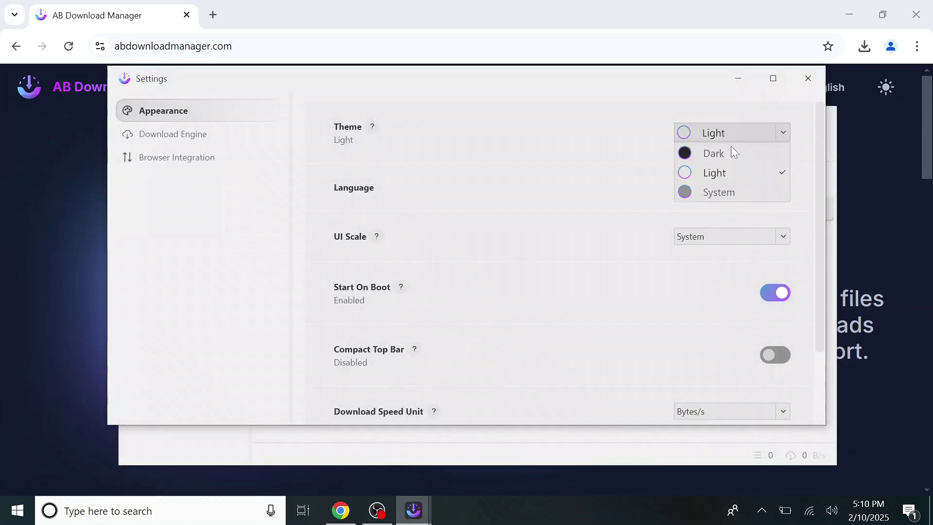
pyautogui.click(737, 192)
pyautogui.click(726, 134)
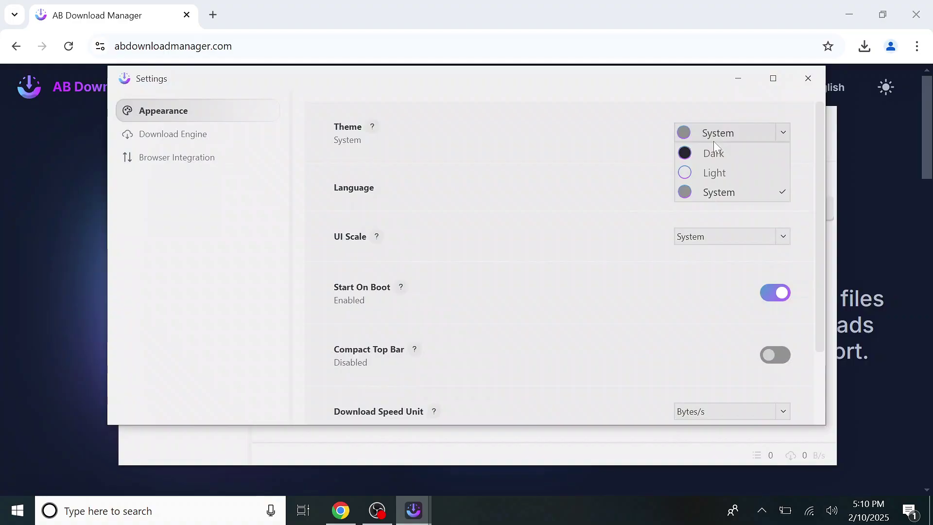
pyautogui.click(712, 144)
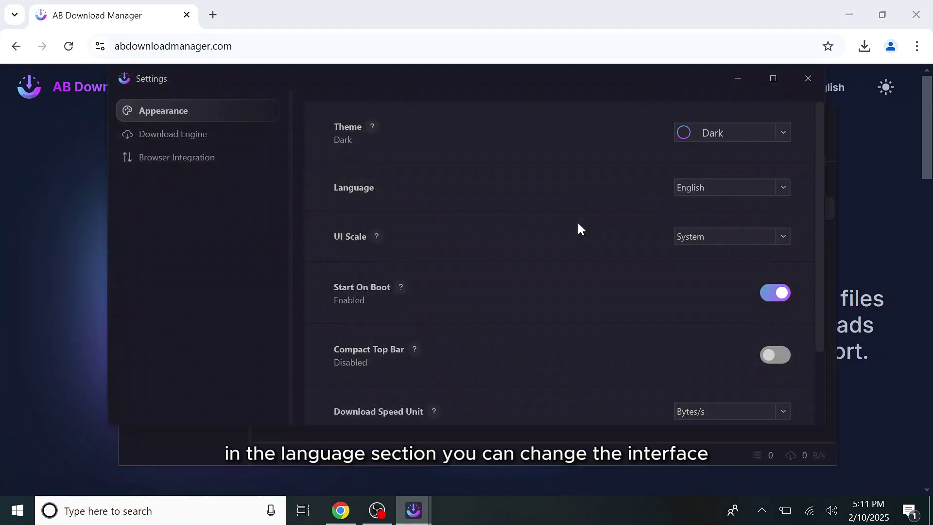
# Keep the language English and try UI Scale 1.25 x before setting it back to System
pyautogui.click(695, 187)
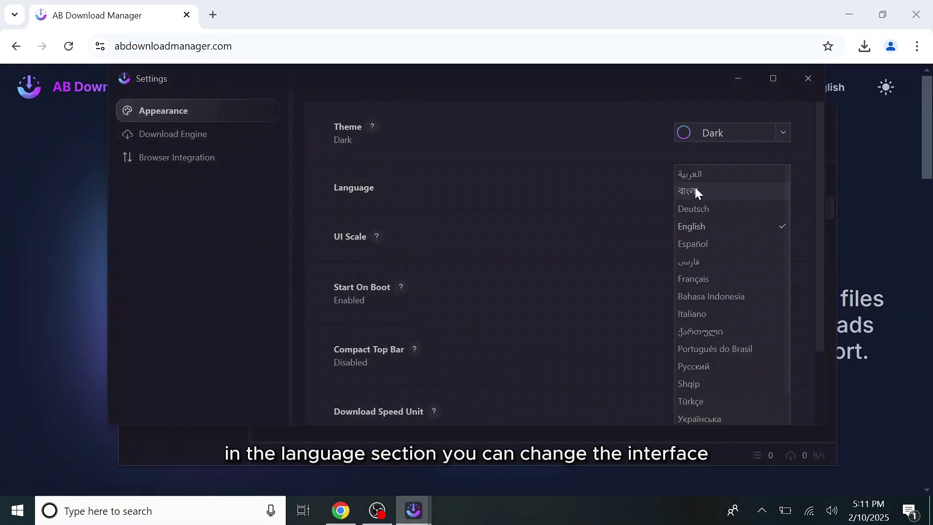
pyautogui.click(626, 240)
pyautogui.click(707, 238)
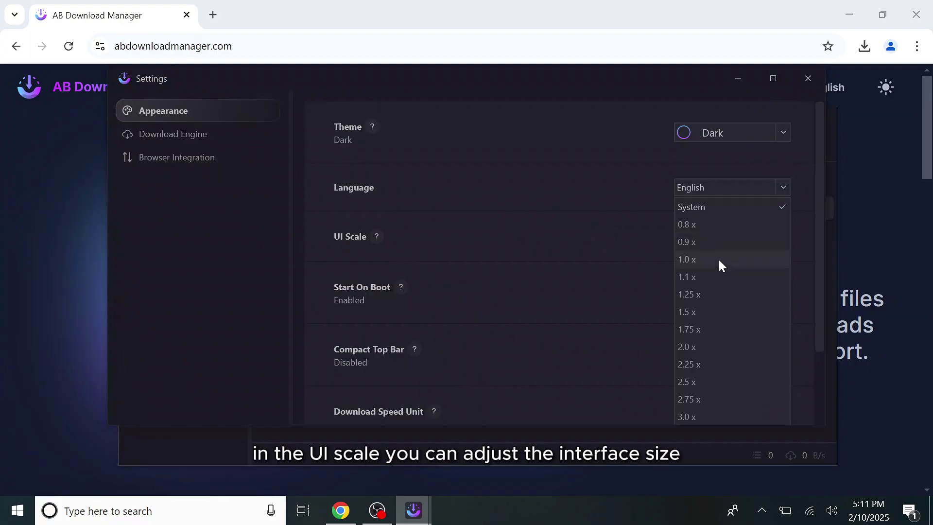
pyautogui.click(726, 290)
pyautogui.click(718, 208)
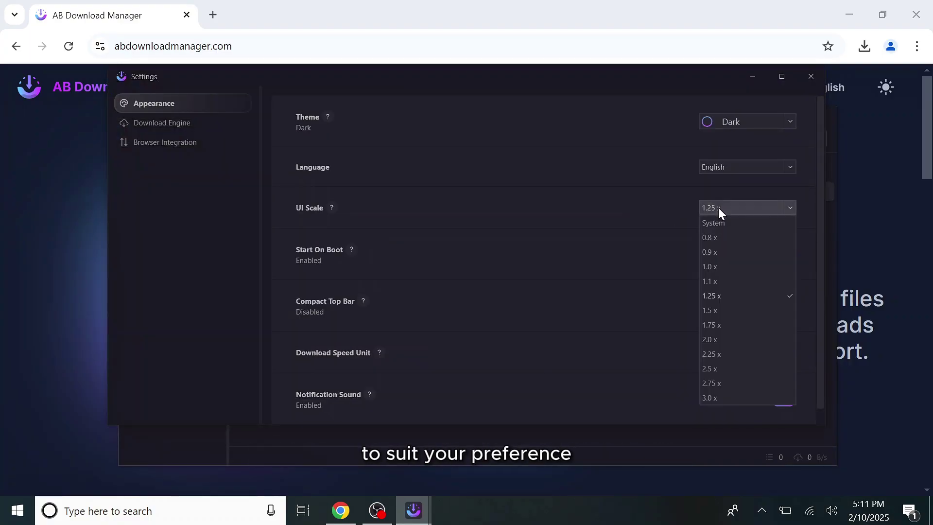
pyautogui.click(723, 225)
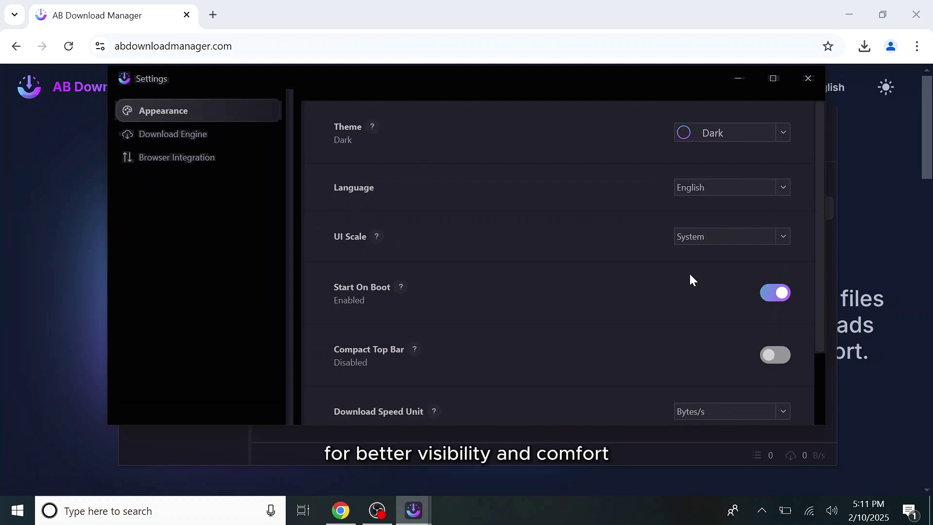
# Disable Start On Boot and Notification Sound, keep speeds in Bytes/s, and go to Download Engine
pyautogui.click(768, 299)
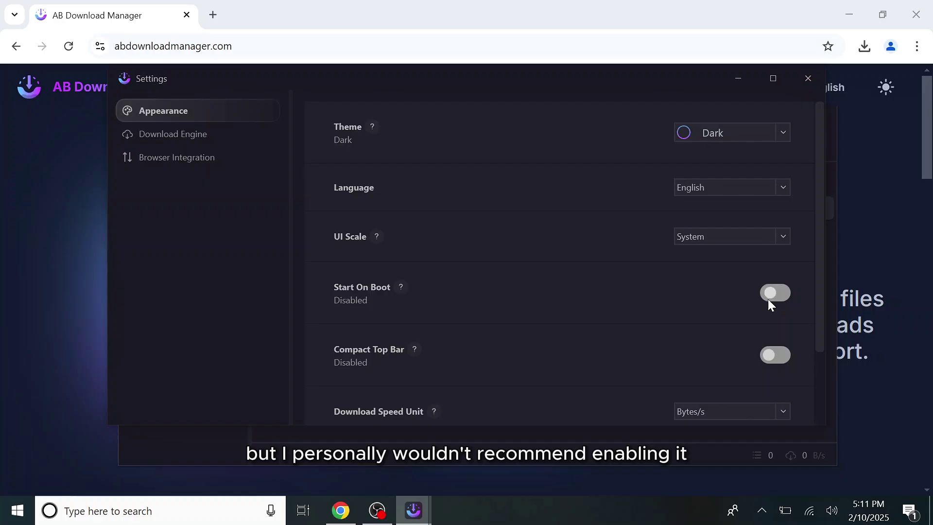
pyautogui.moveTo(817, 246); pyautogui.dragTo(824, 328)
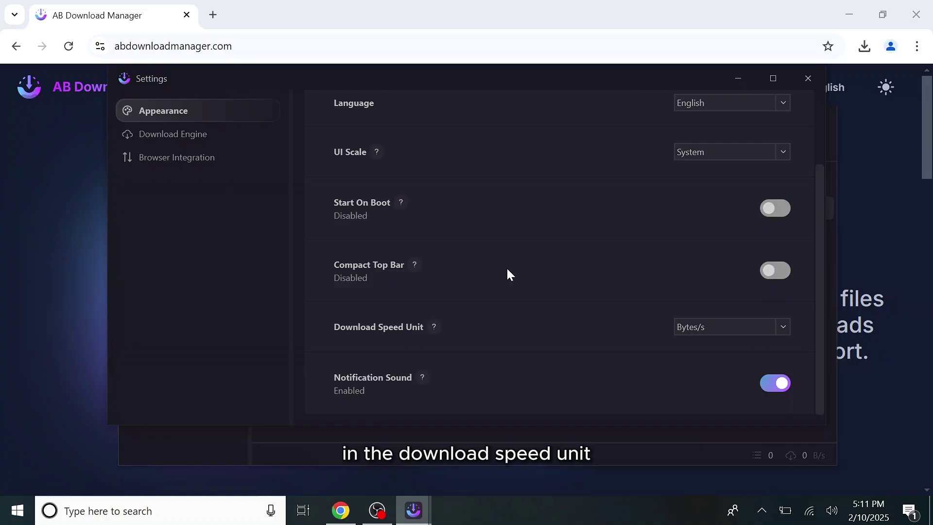
pyautogui.click(779, 328)
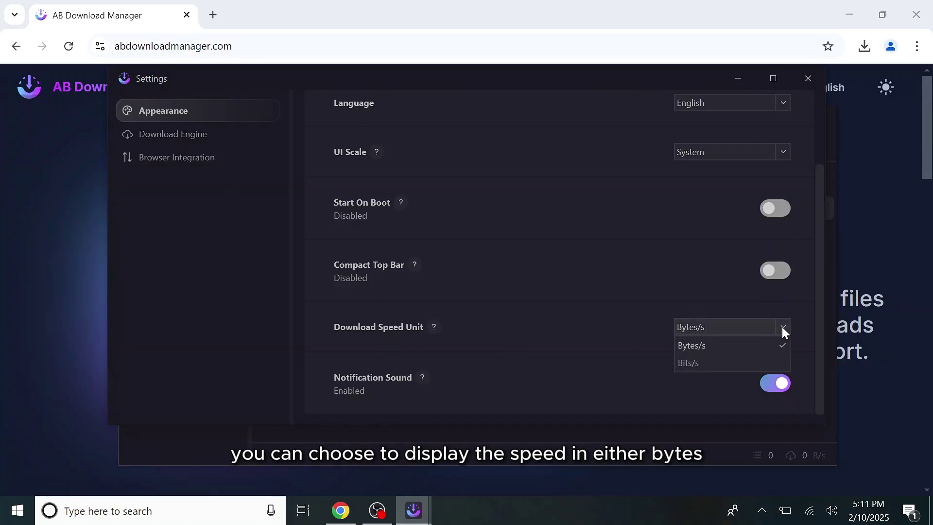
pyautogui.click(602, 322)
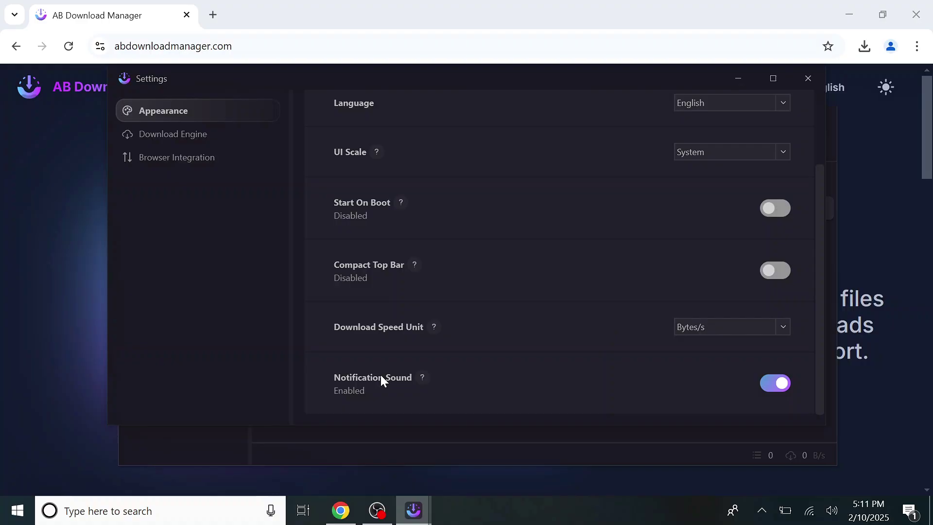
pyautogui.click(777, 387)
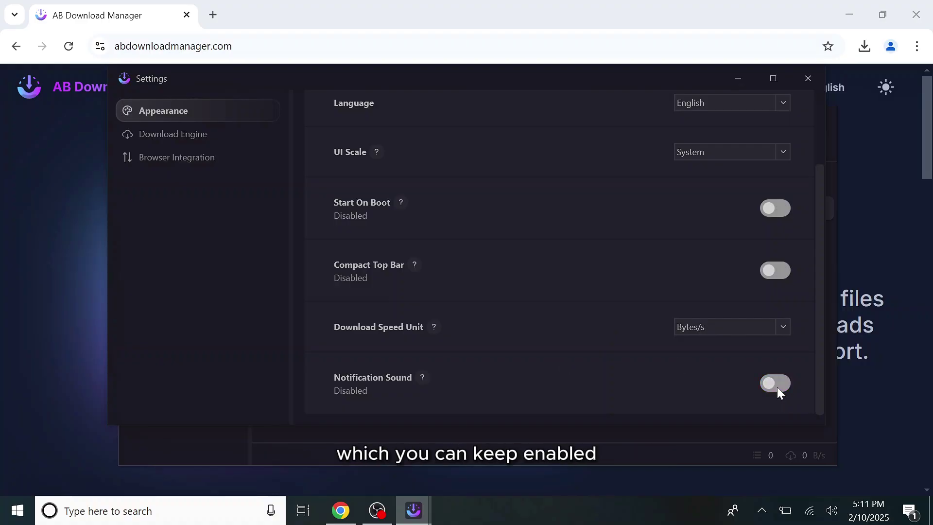
pyautogui.click(202, 140)
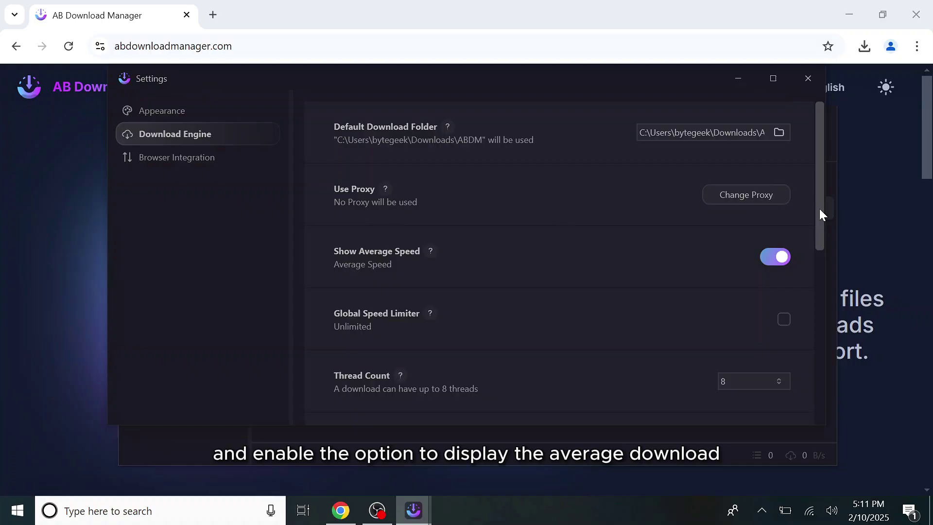
pyautogui.scroll(-2, 483, 204)
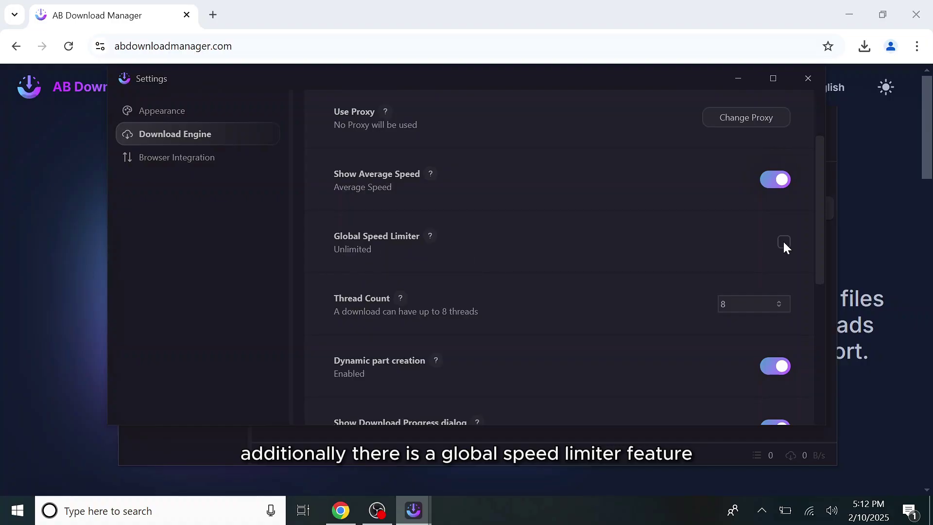
pyautogui.scroll(-3, 820, 233)
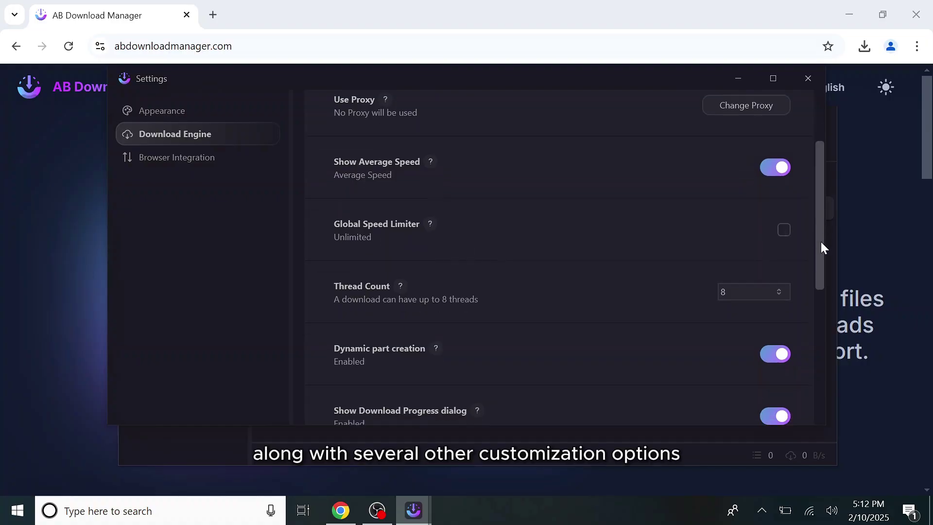
pyautogui.moveTo(821, 268); pyautogui.dragTo(807, 130)
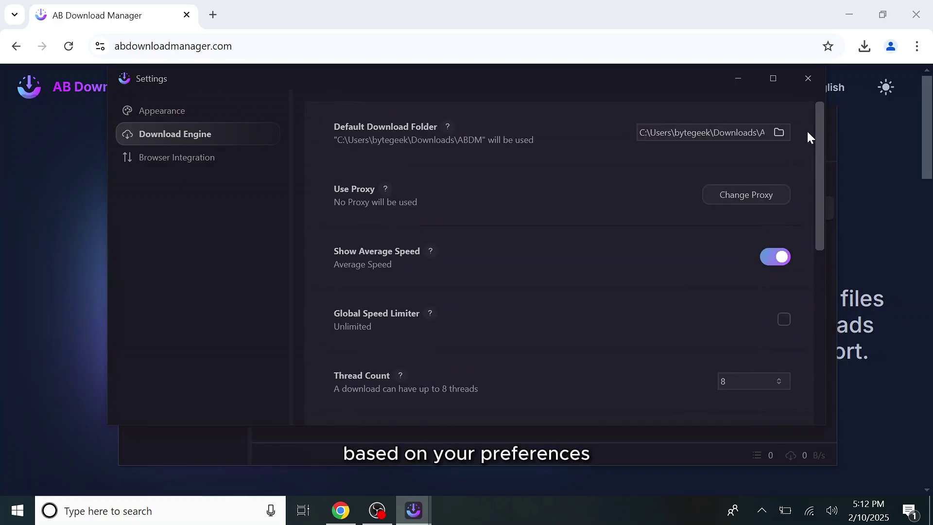
# Review Browser Integration and its Server Port field, then close the Settings window
pyautogui.click(160, 155)
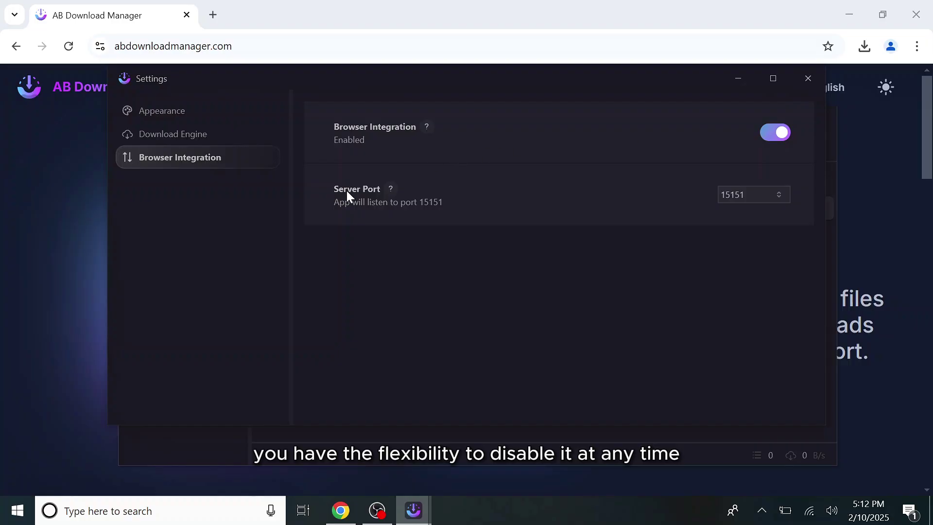
pyautogui.click(746, 195)
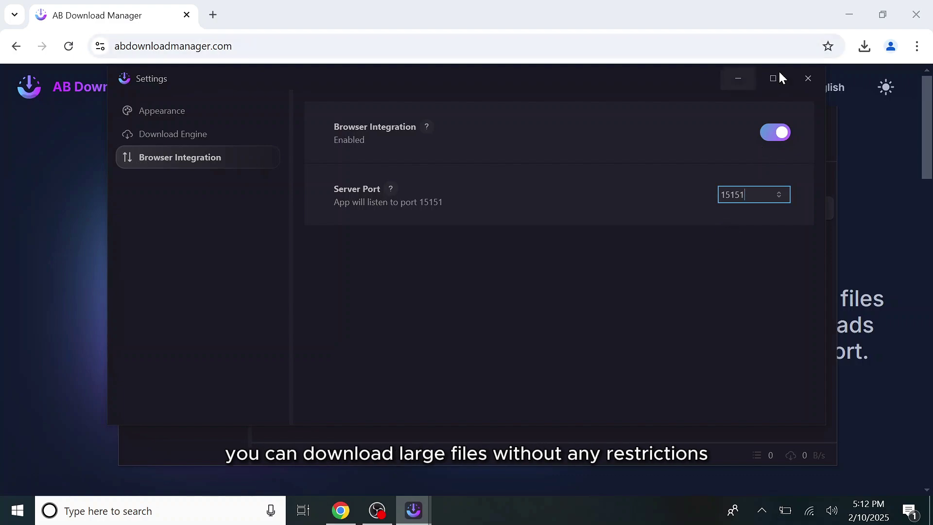
pyautogui.click(738, 79)
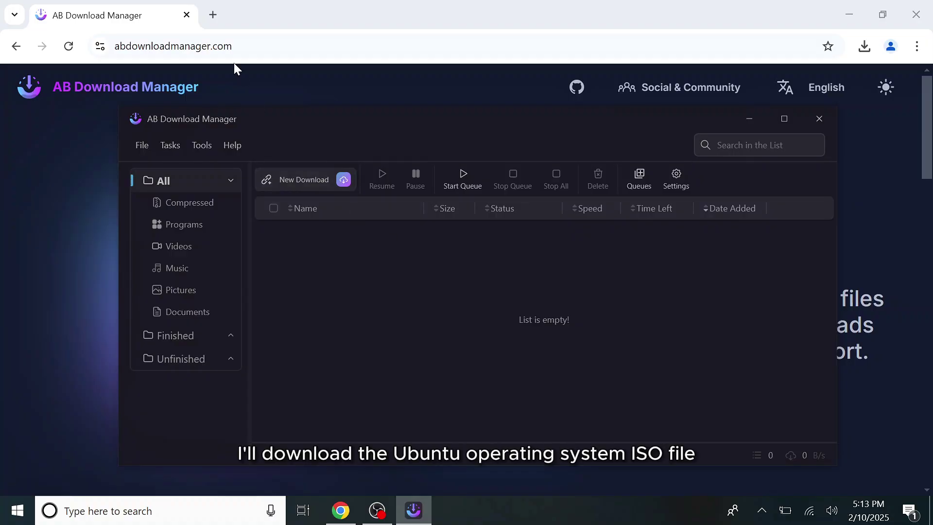
# Search 'ubuntu download' in a new tab, accept cookies, and download Ubuntu Desktop 24.04.1 LTS
pyautogui.click(213, 15)
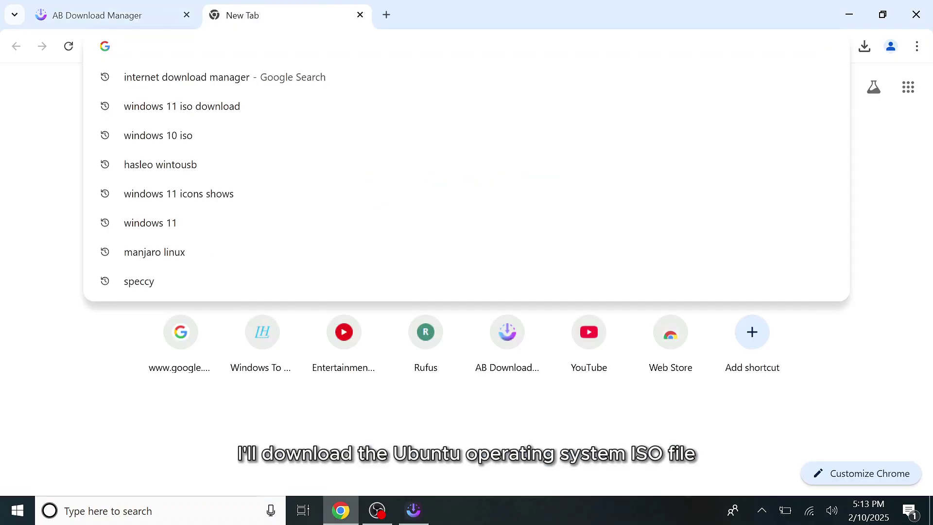
pyautogui.write('ubuntu')
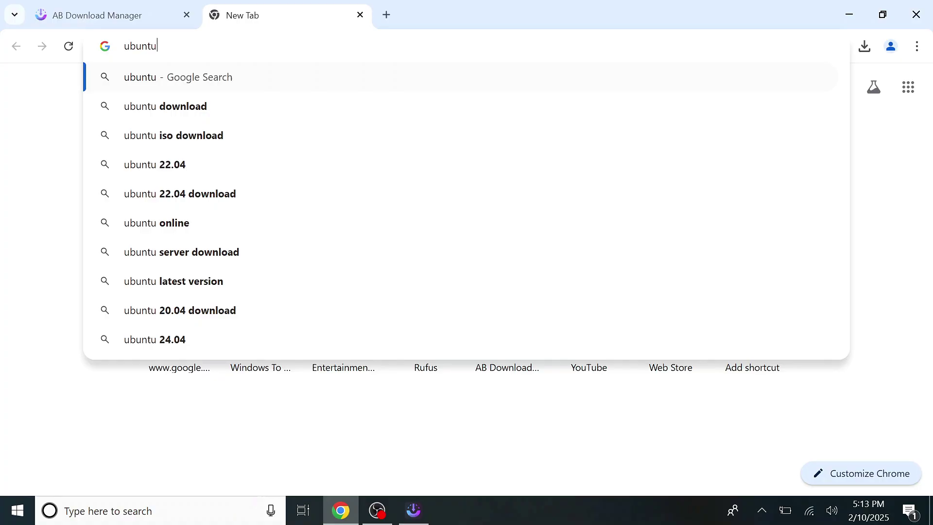
pyautogui.press('Down')
pyautogui.press('Return')
pyautogui.click(157, 219)
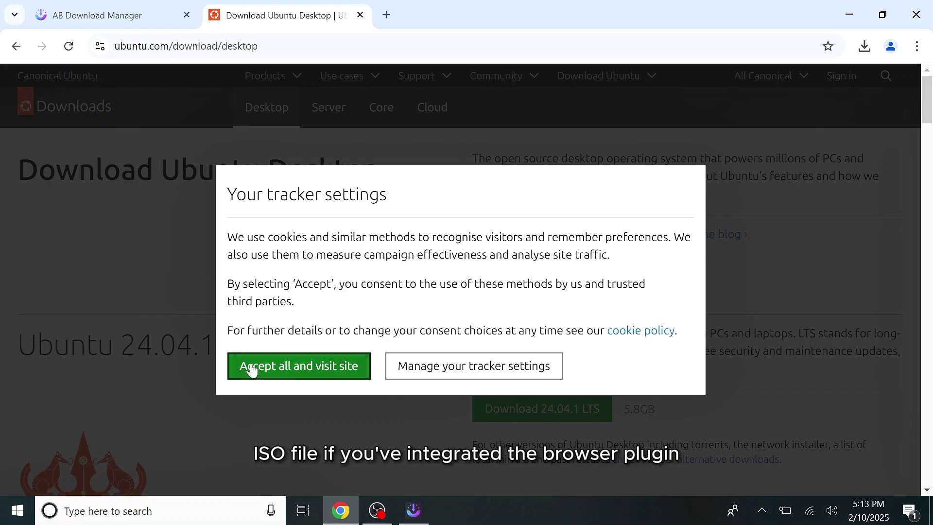
pyautogui.click(250, 369)
pyautogui.click(503, 411)
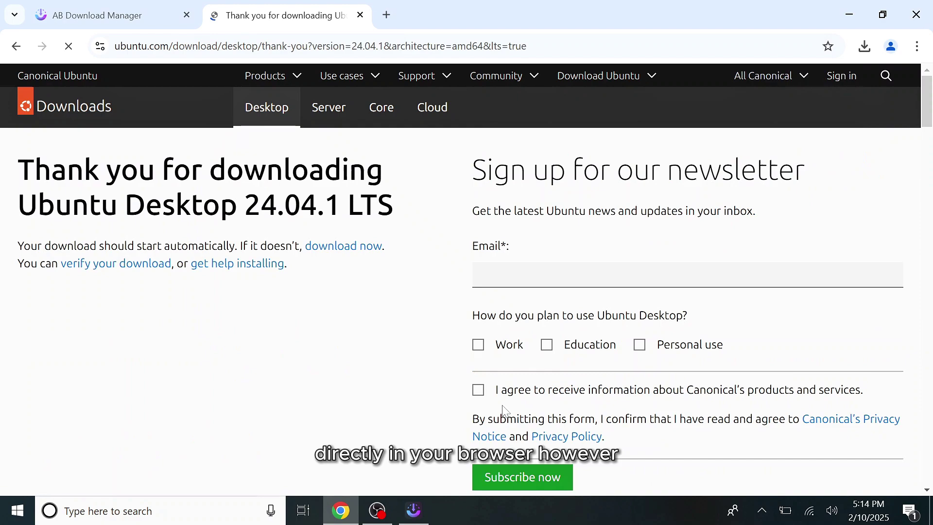
# Cancel the Ubuntu ISO download, copy its link from the download history, and minimize Chrome
pyautogui.click(864, 46)
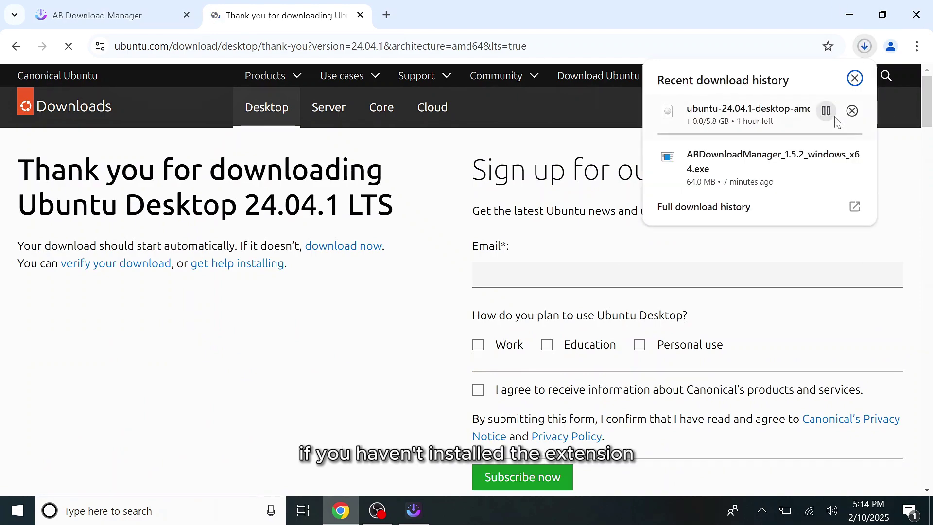
pyautogui.click(852, 112)
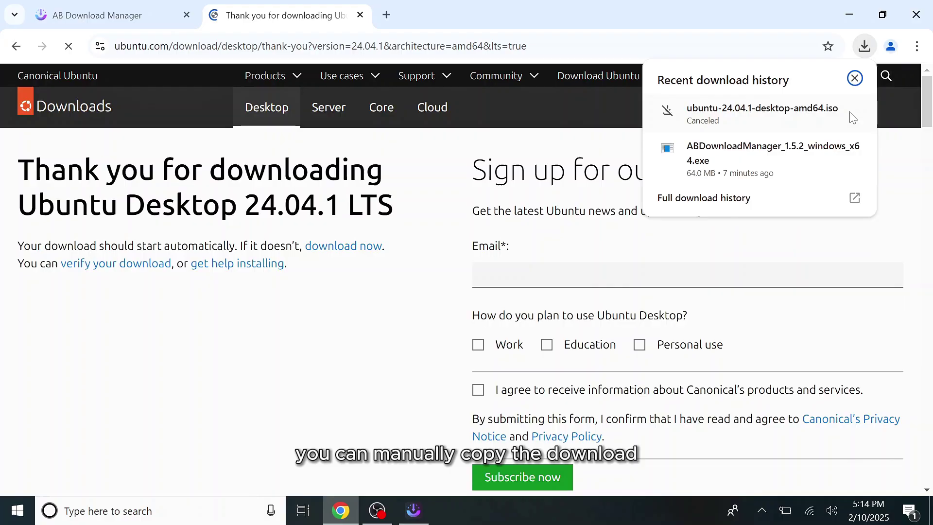
pyautogui.click(852, 117)
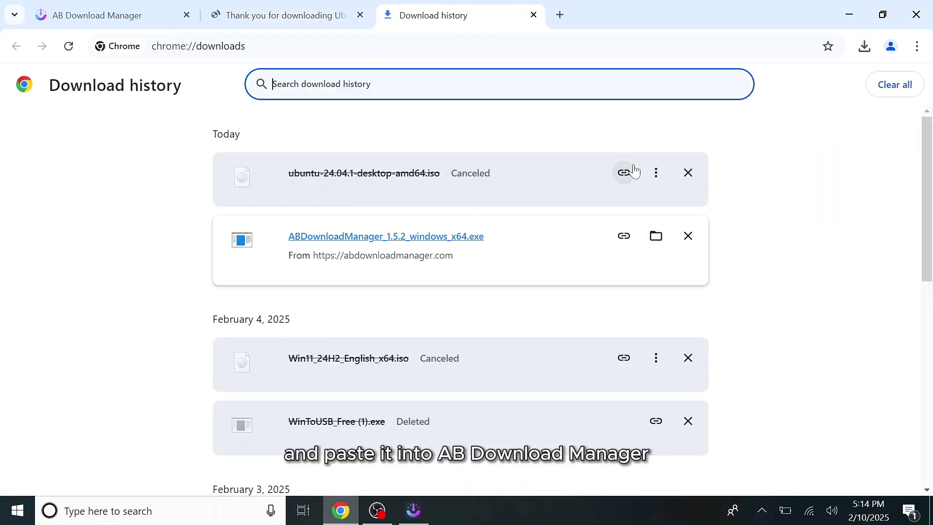
pyautogui.click(625, 172)
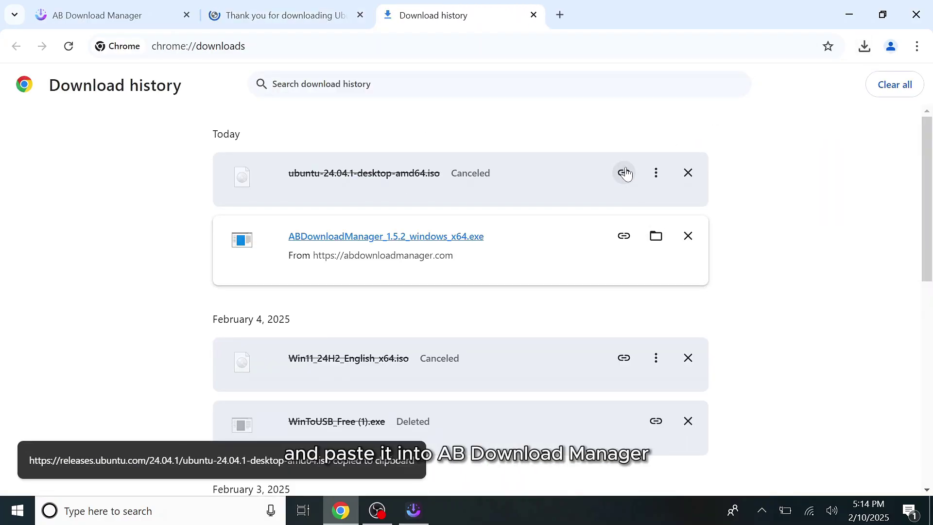
pyautogui.click(846, 15)
# Start downloading ubuntu-24.04.1-desktop-amd64.iso (5.78 GB) from the copied link via File > New Download
pyautogui.click(148, 146)
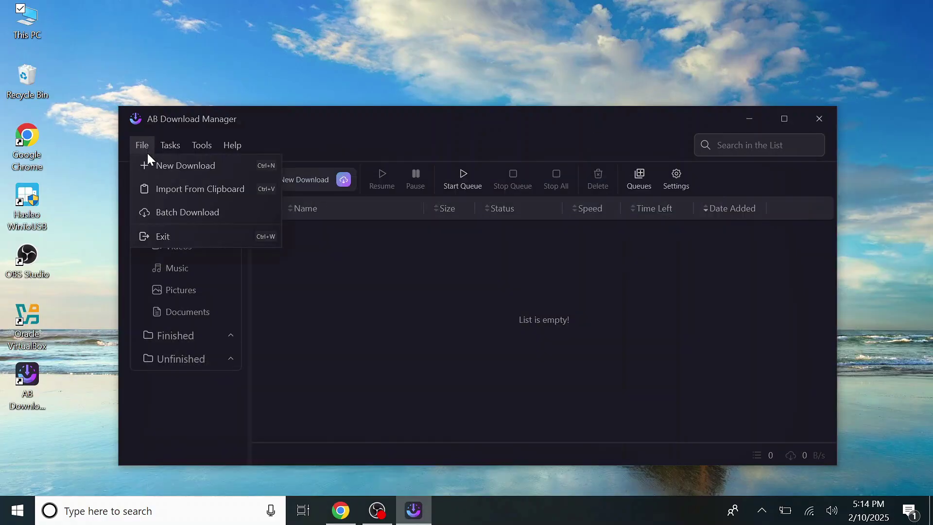
pyautogui.click(151, 163)
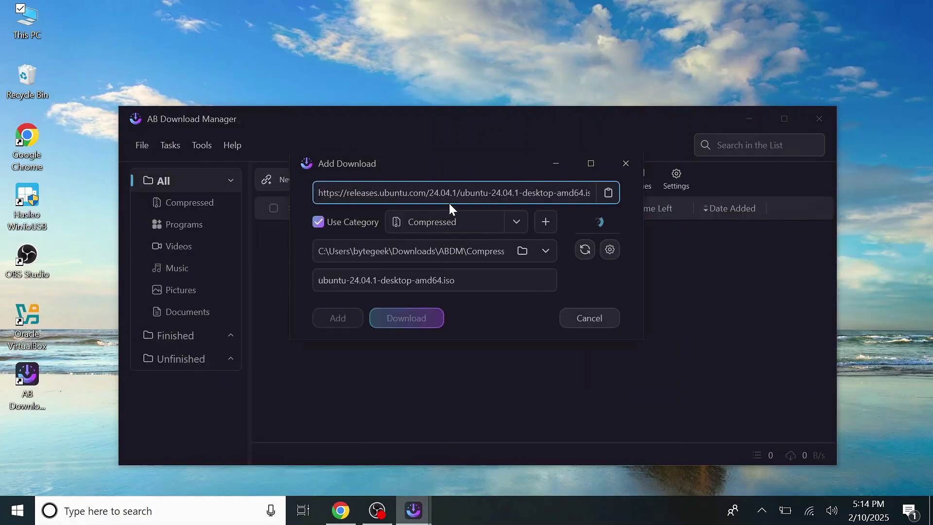
pyautogui.moveTo(482, 193); pyautogui.dragTo(592, 194)
pyautogui.click(395, 318)
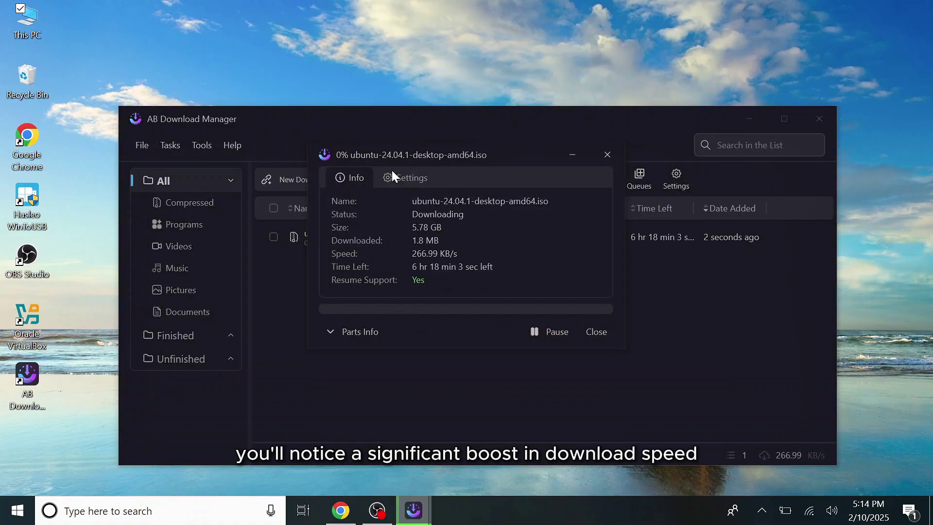
pyautogui.moveTo(398, 153); pyautogui.dragTo(511, 181)
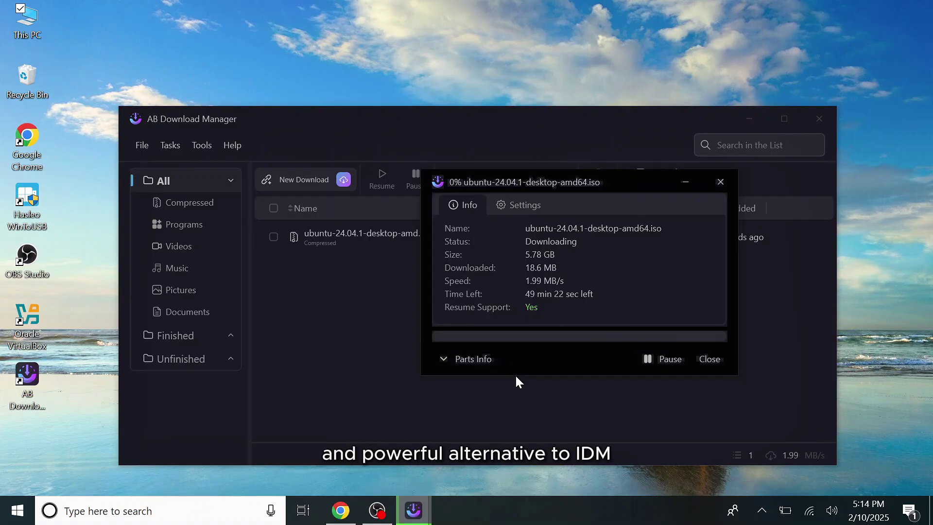
# Review the ISO download's individual parts in the progress window, then close that window
pyautogui.click(749, 121)
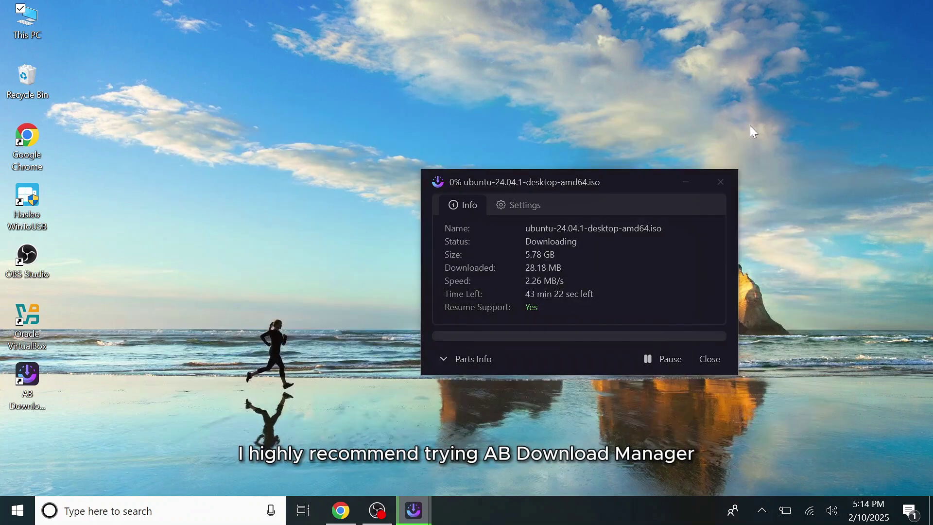
pyautogui.moveTo(520, 181); pyautogui.dragTo(518, 117)
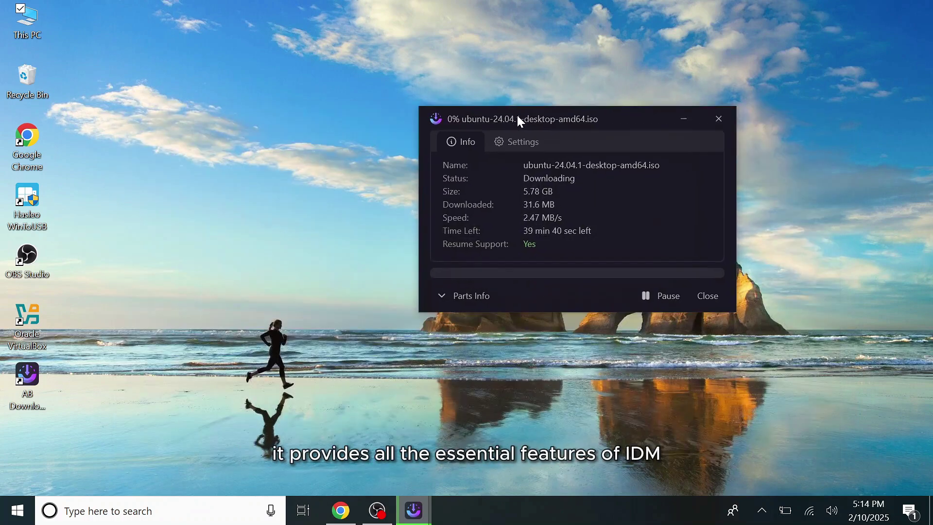
pyautogui.click(441, 294)
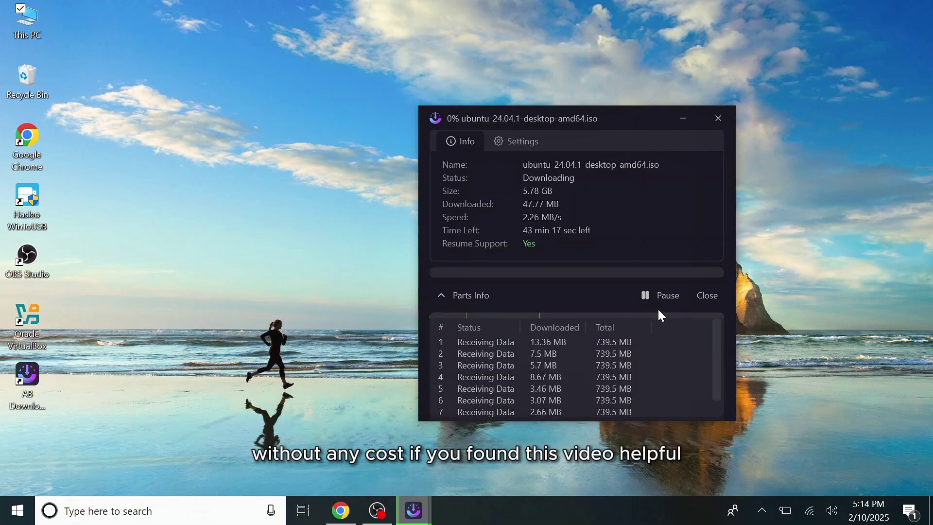
pyautogui.click(707, 295)
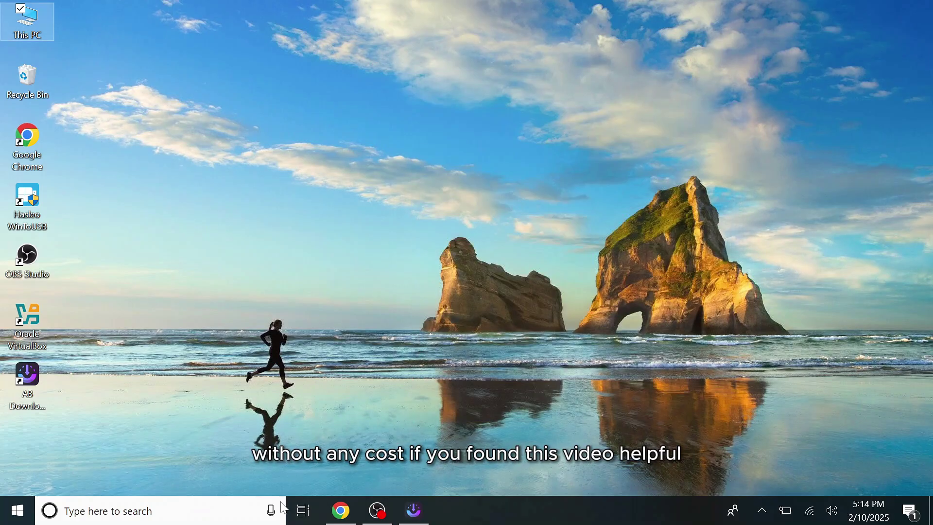
# In the main window, select the Ubuntu download, pause it at 1%, and request its deletion
pyautogui.click(424, 504)
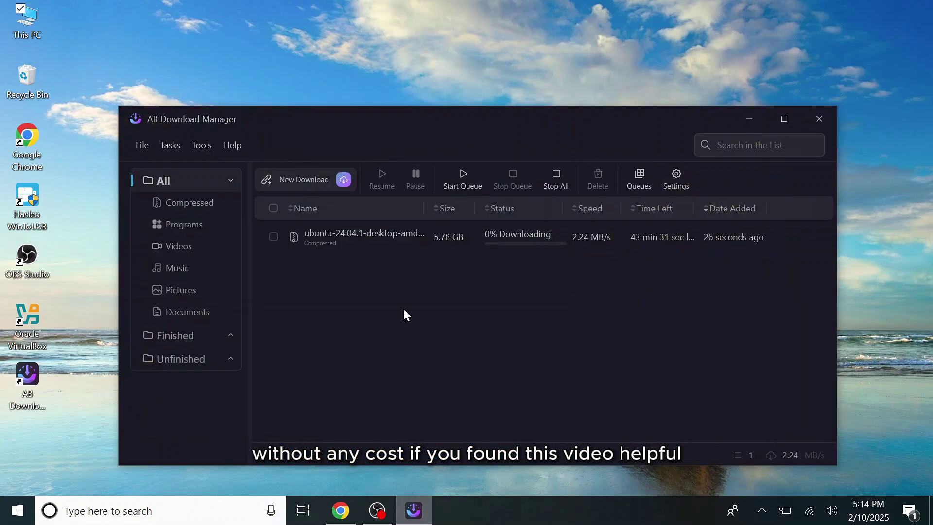
pyautogui.click(335, 243)
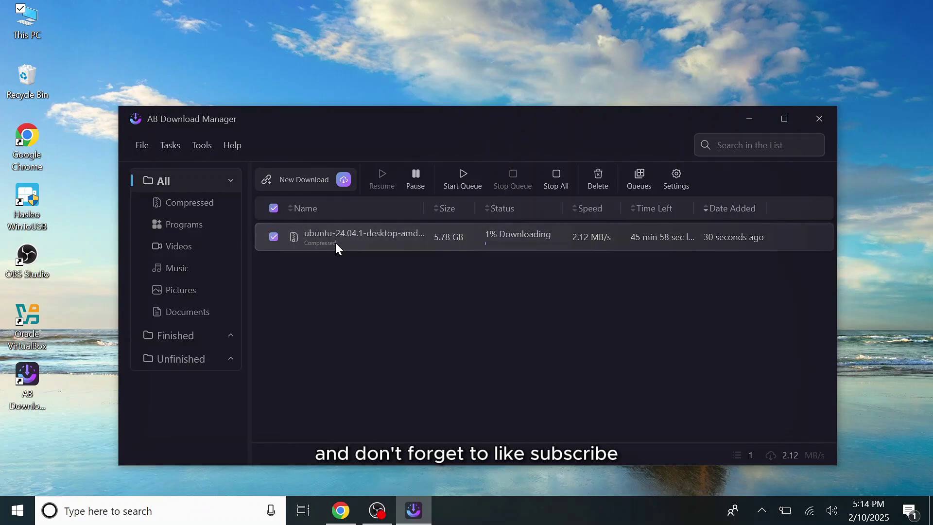
pyautogui.click(413, 178)
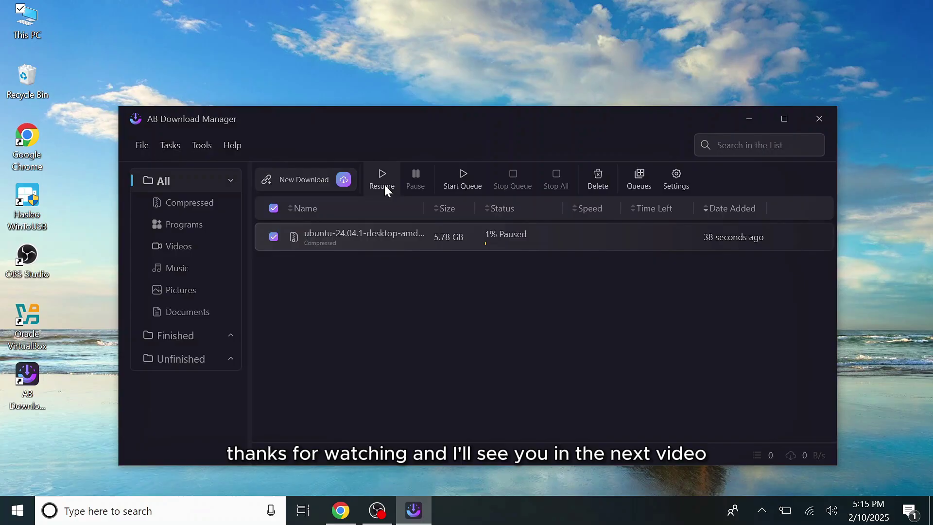
pyautogui.click(599, 182)
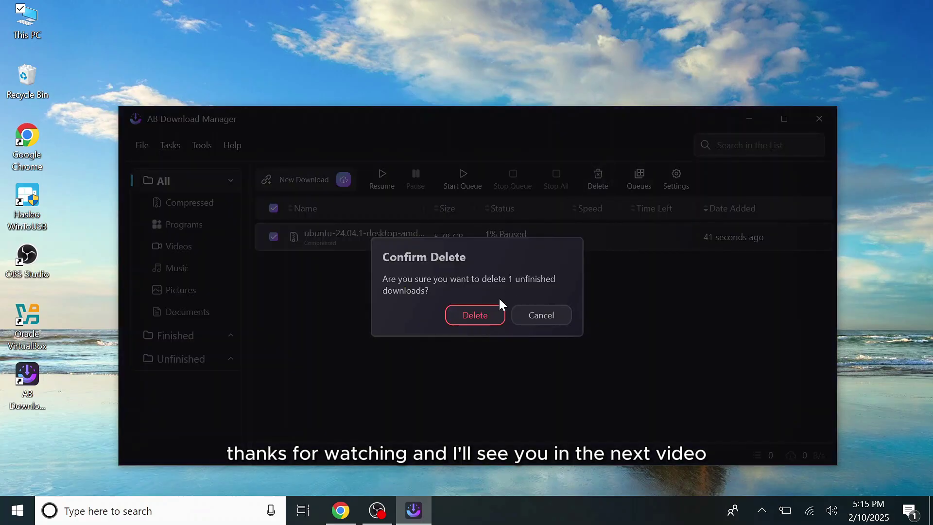